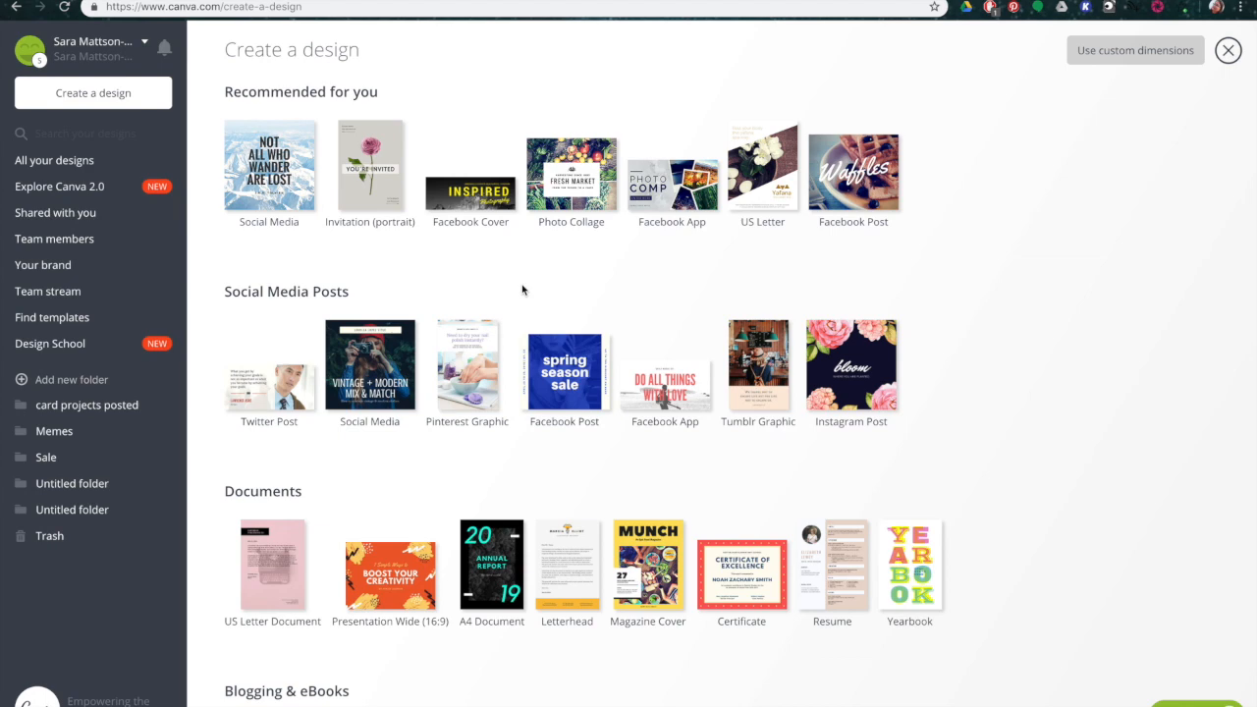
Create a blank Large Rectangle Ad design and add a heading text box to its page.
scroll(572, 443, down, 10)
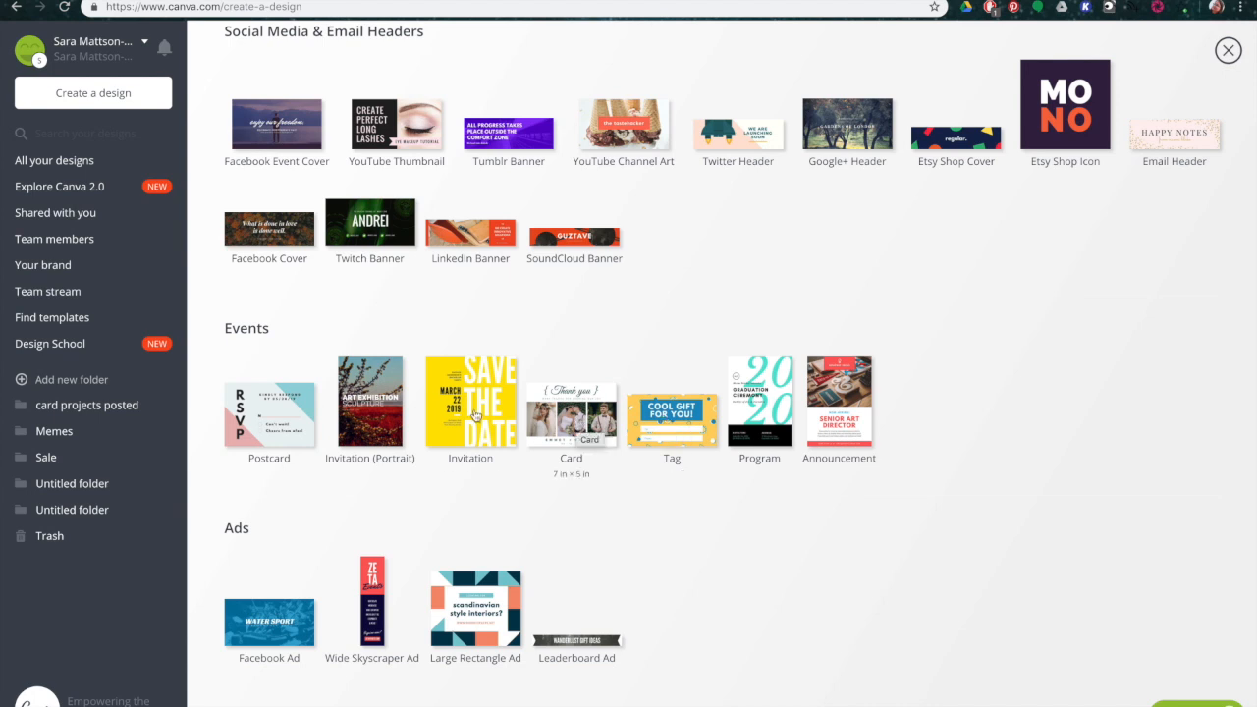
click(454, 603)
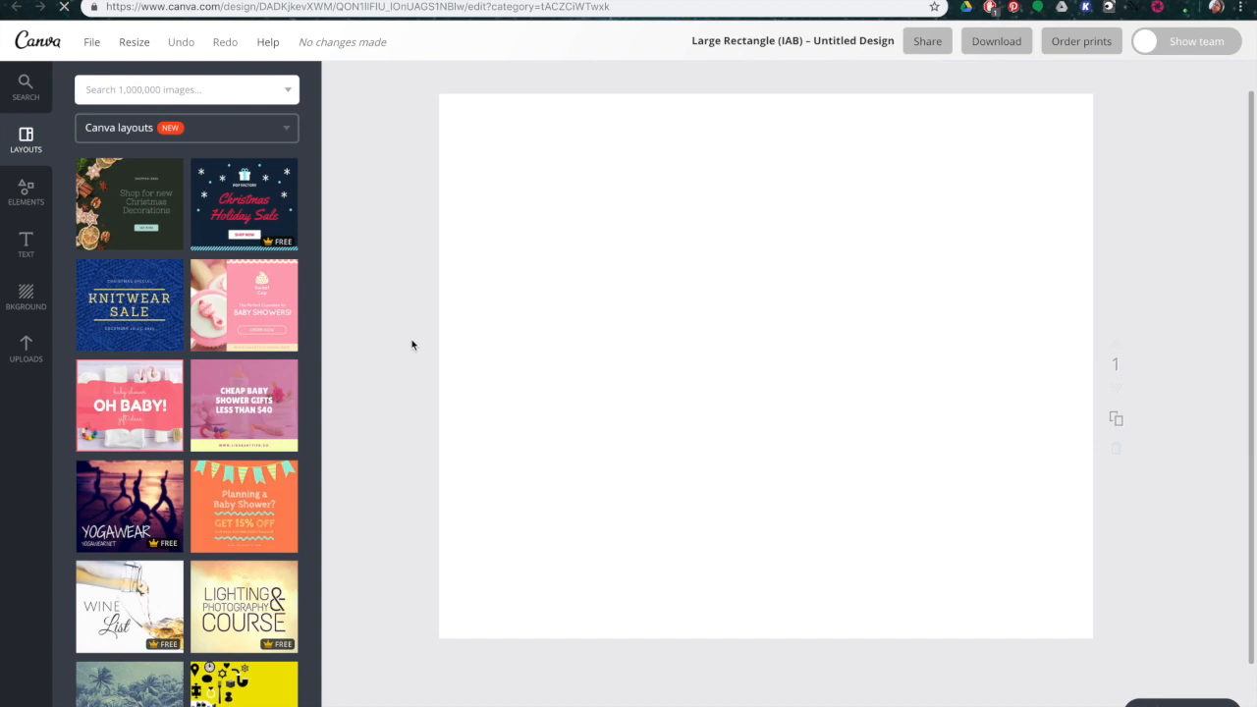
click(27, 244)
click(153, 172)
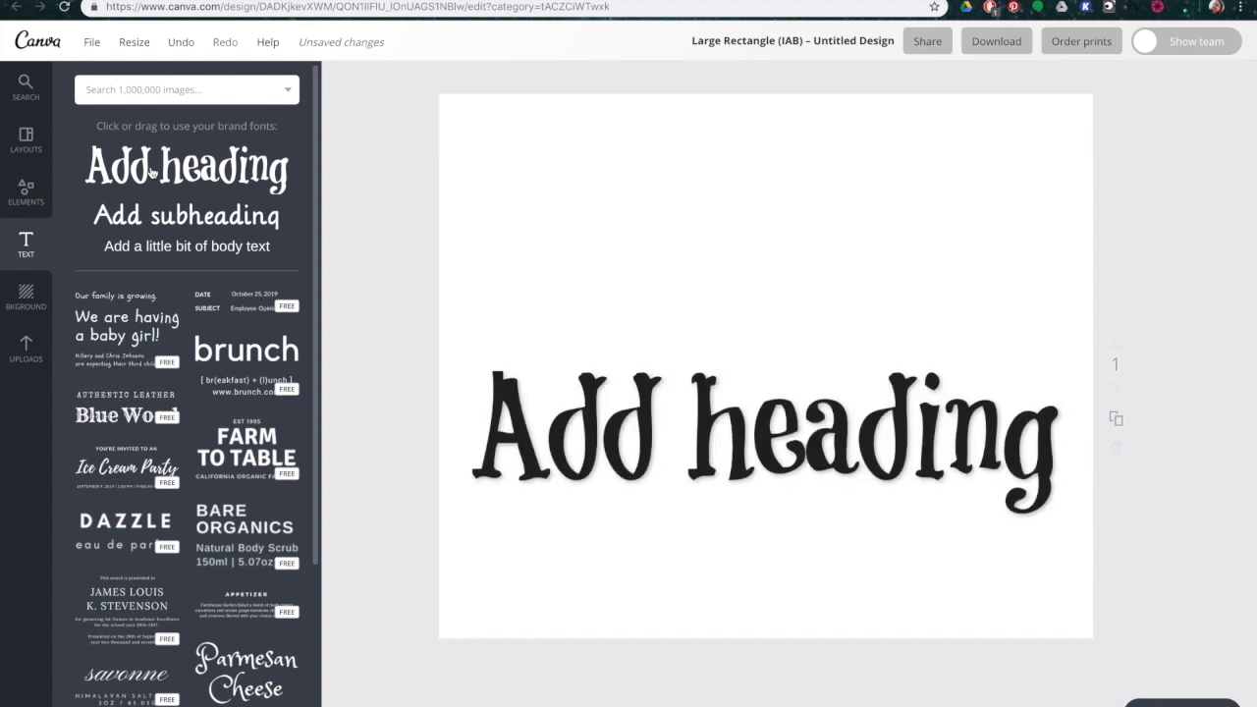
Set the heading text to "Lily's Ink Pad" and move it near the top edge of the page.
text(L)
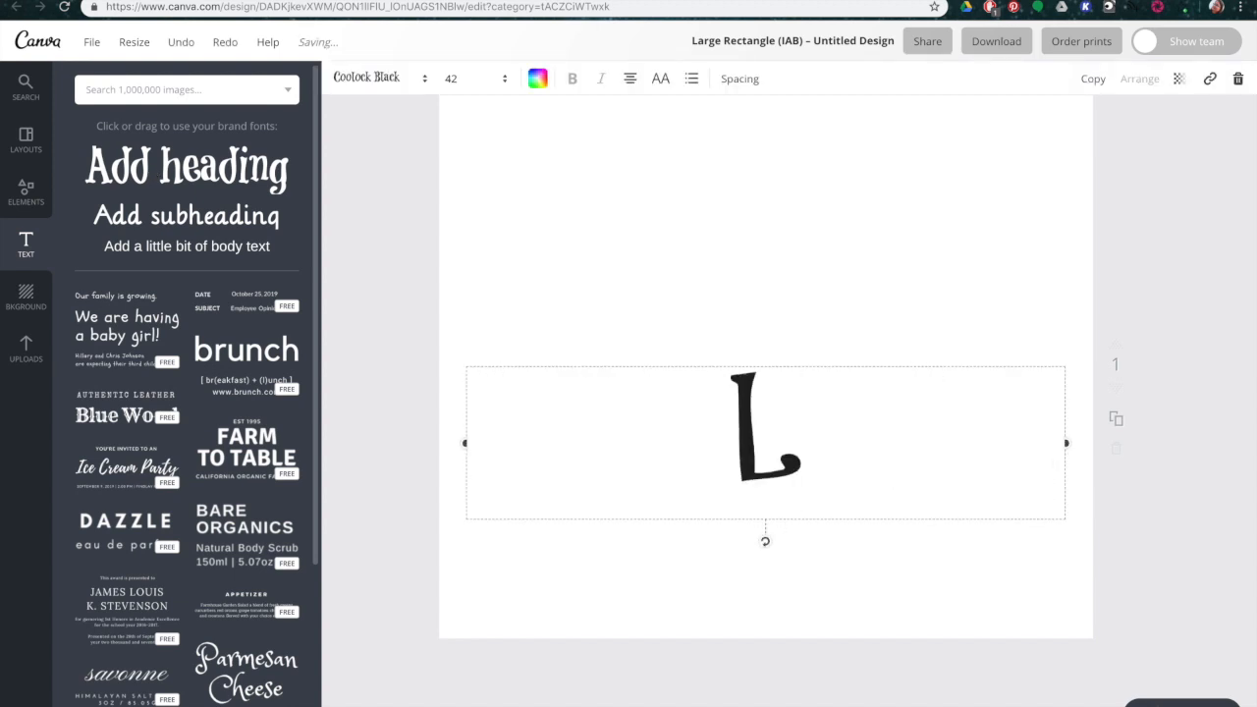
text(u)
key(BackSpace)
text(ilyi)
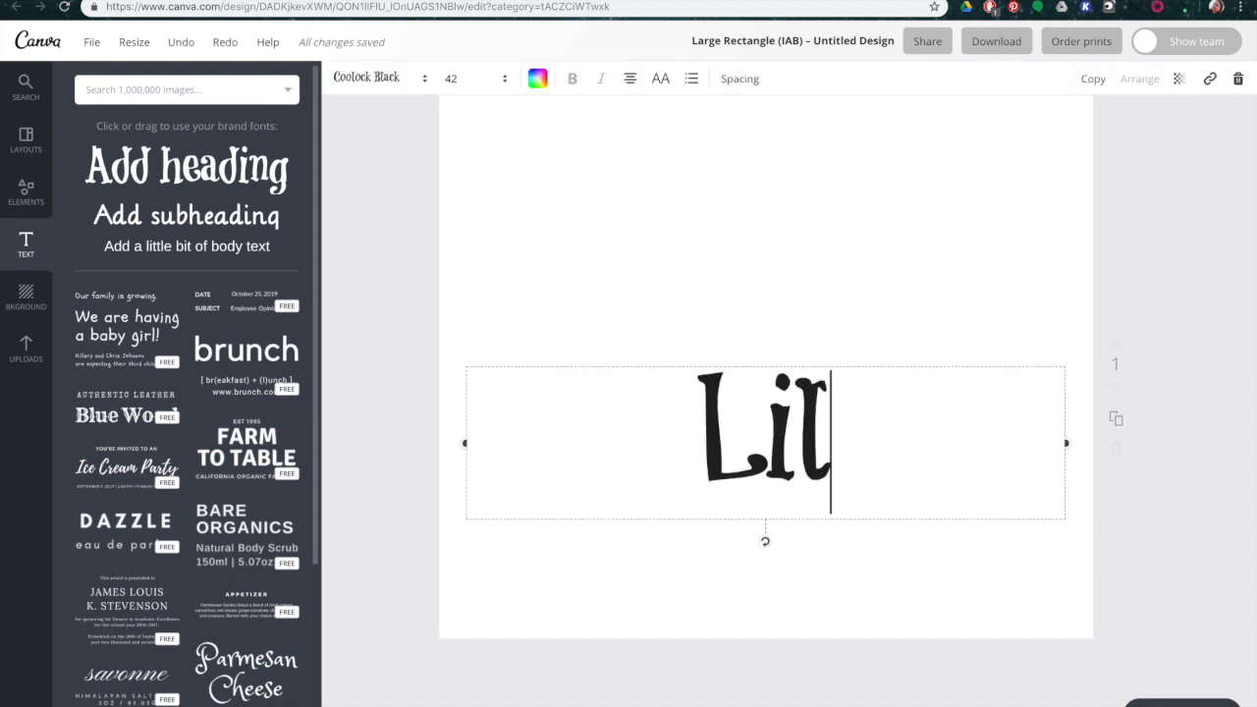
key(BackSpace)
text(;'s)
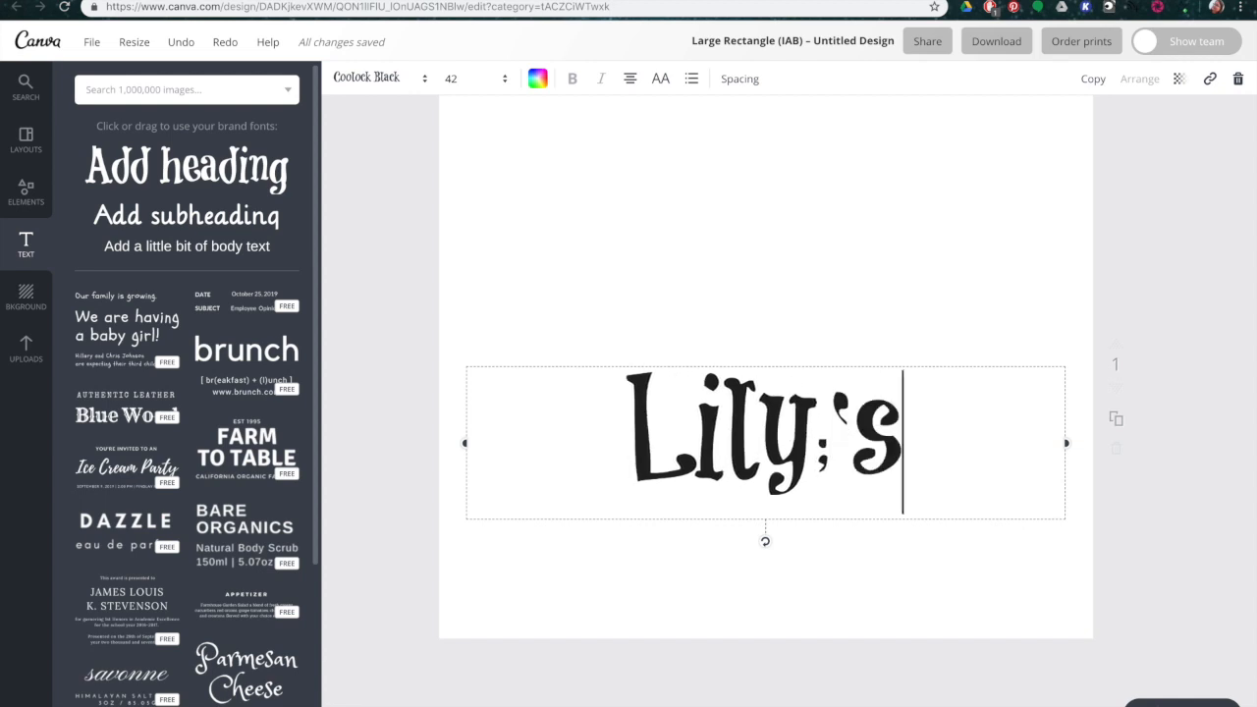
key(BackSpace)
key(BackSpace)
key(BackSpace)
text('s Ink)
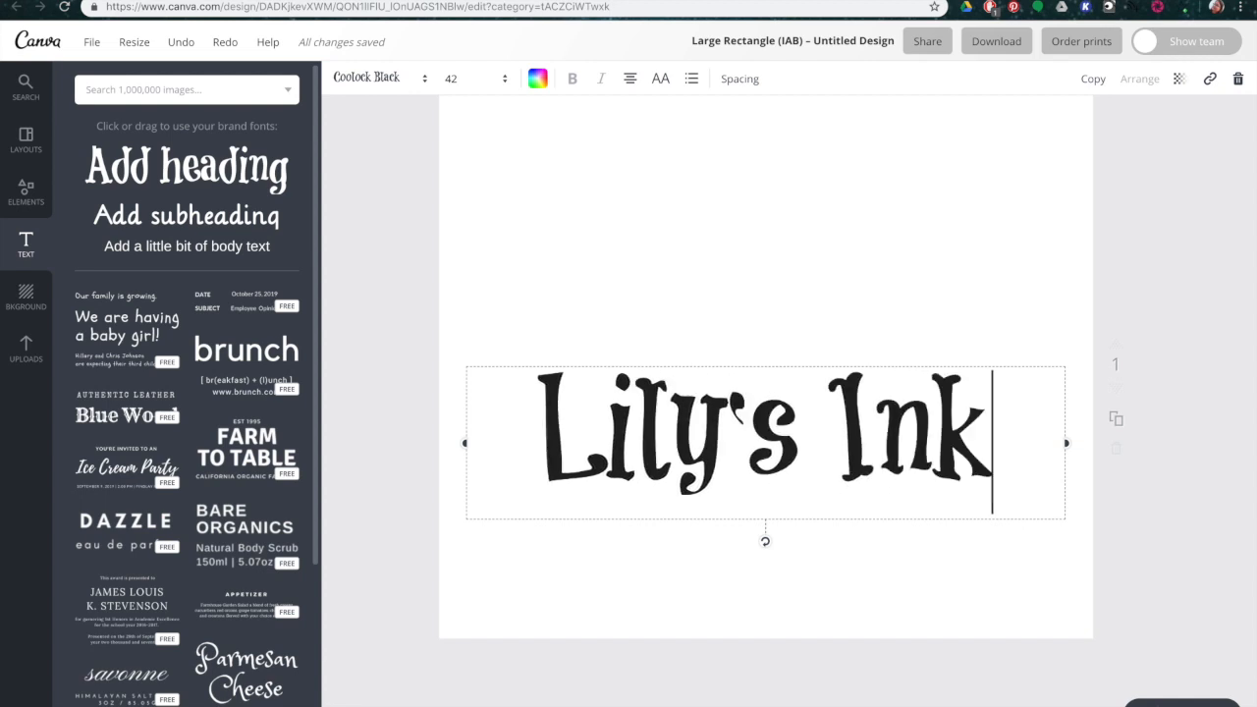
text( Pad)
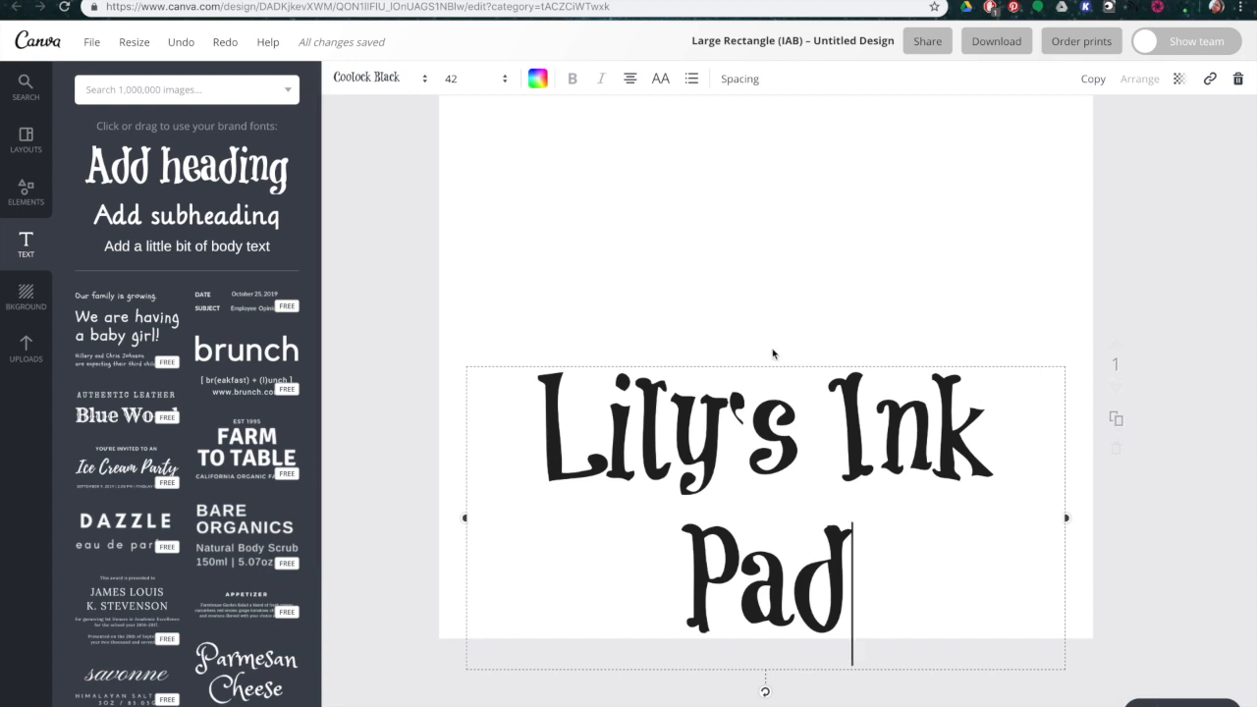
mouse_move(772, 364)
mouse_down()
mouse_move(757, 171)
mouse_move(777, 135)
mouse_up()
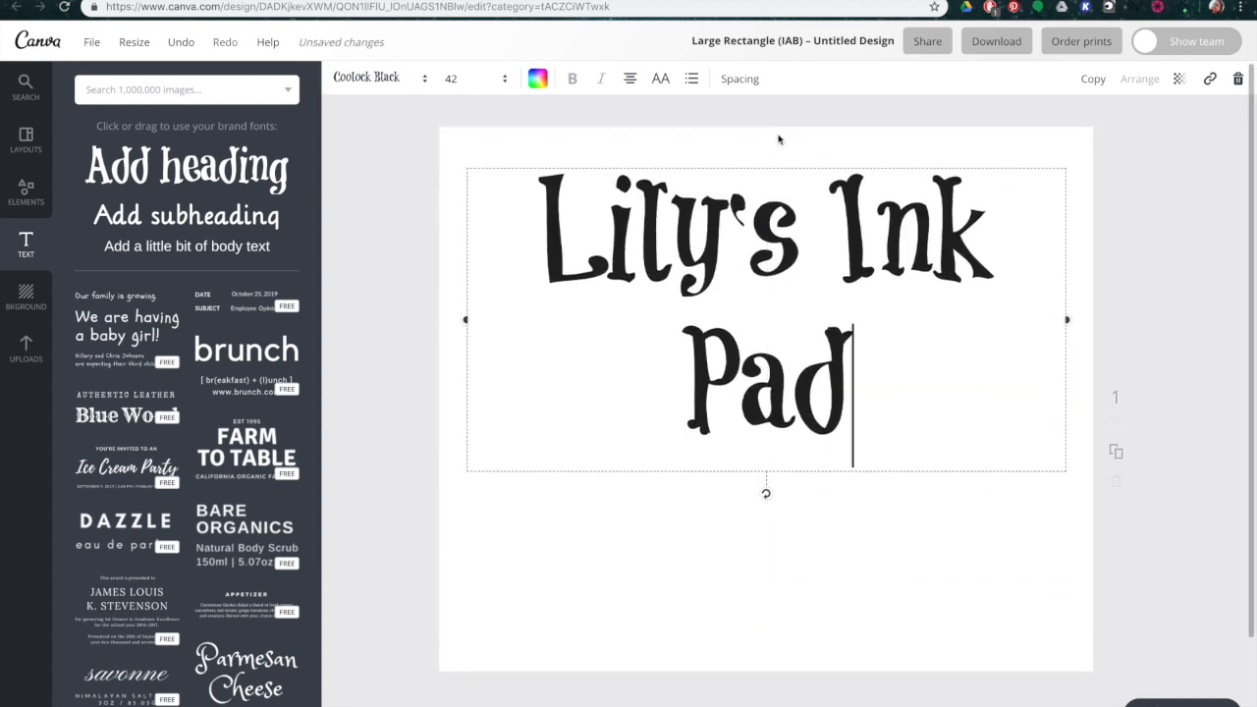
Replace the heading text with the creator's full name and set its font size to 21.
drag(860, 378, 529, 220)
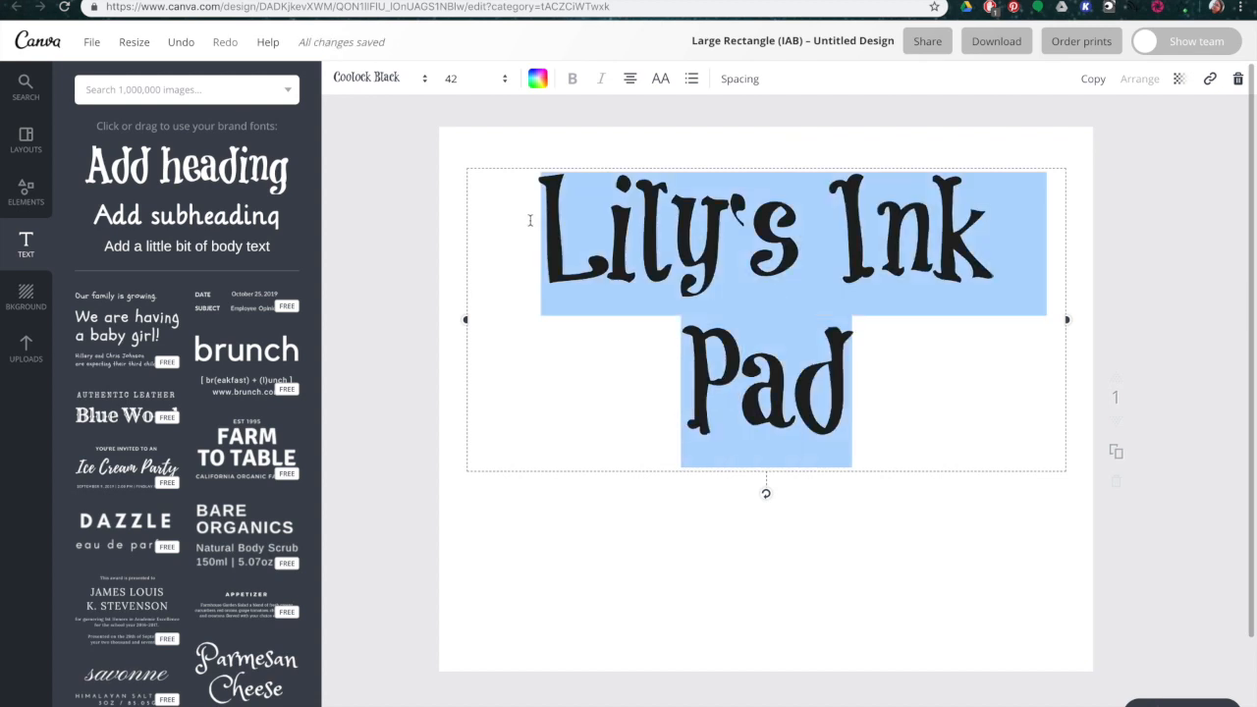
text(Sara Ma)
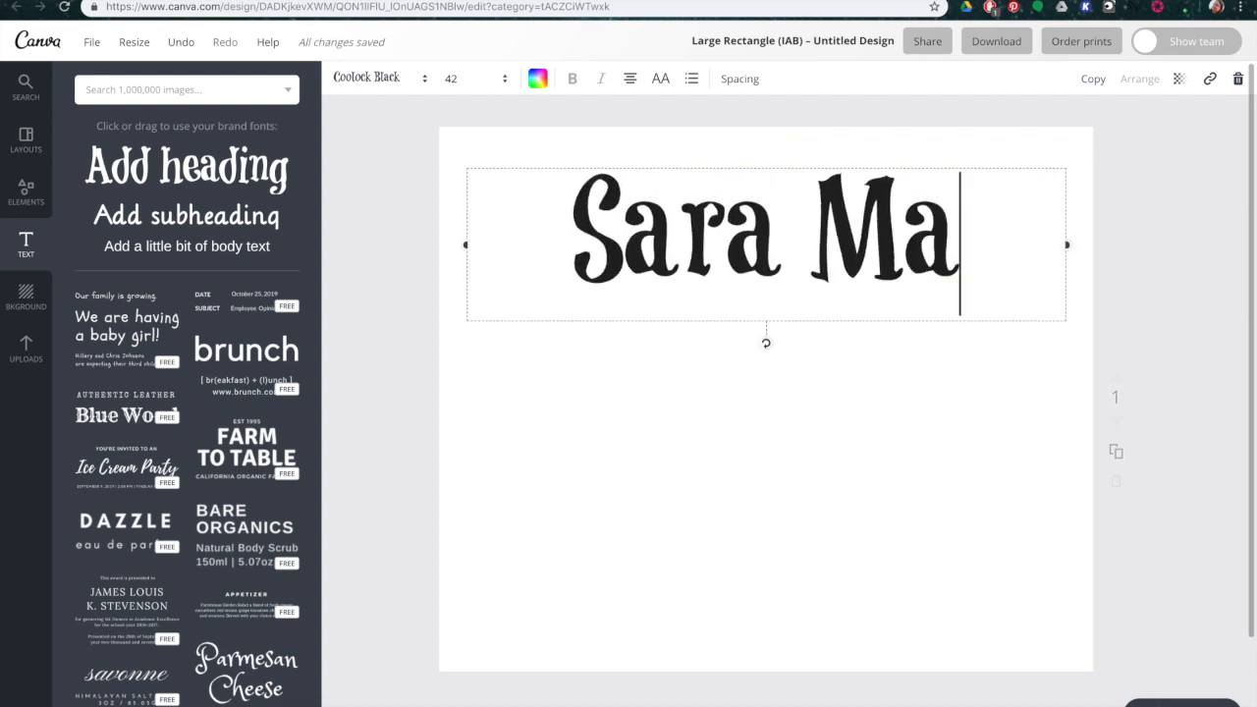
text(ttson-Bl)
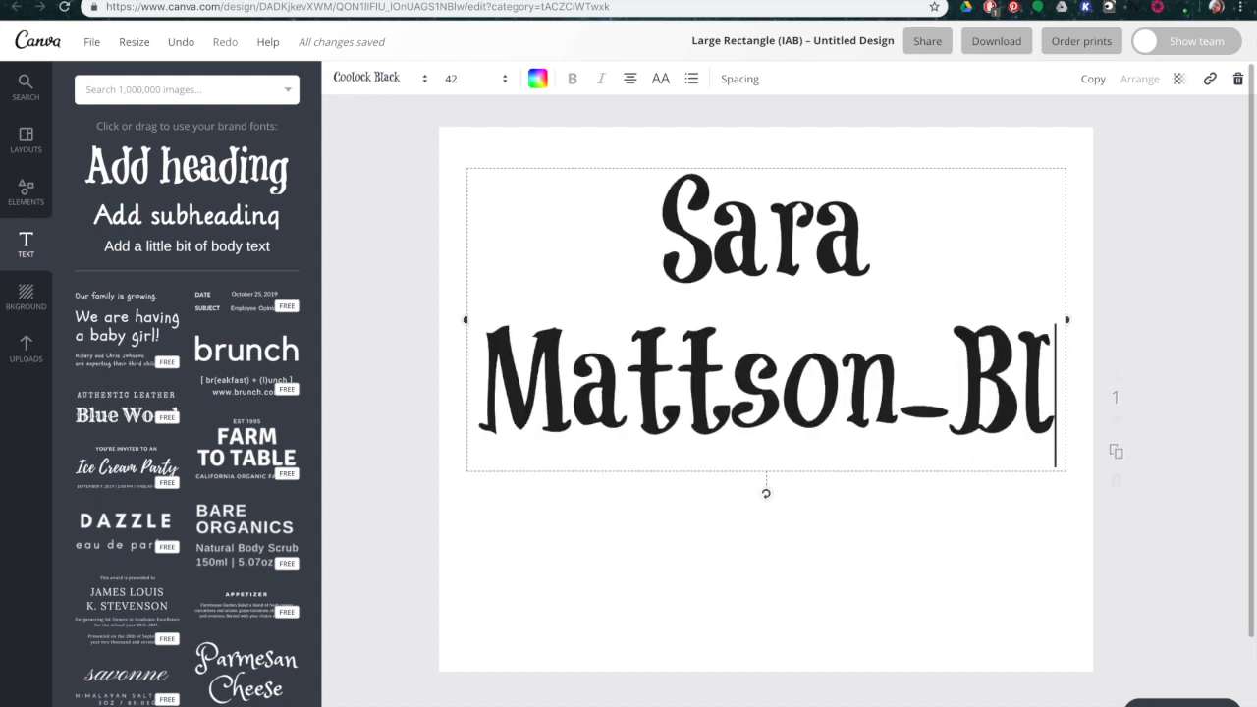
text(ume)
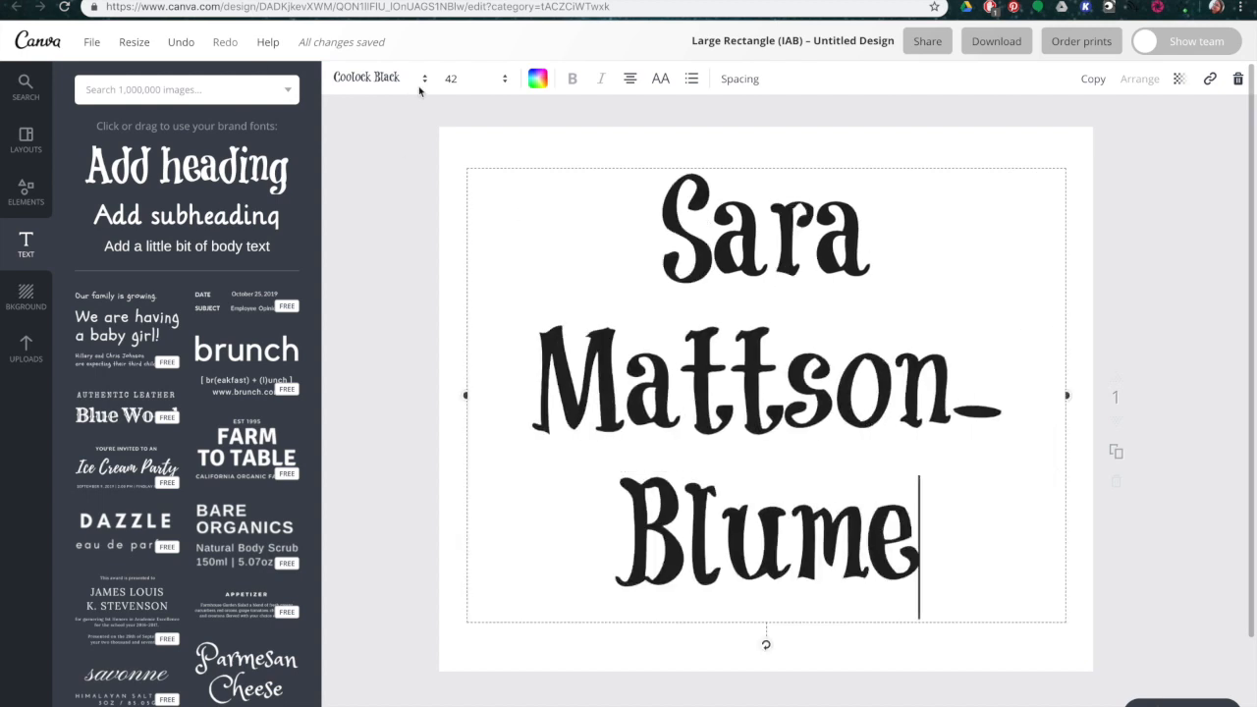
click(461, 79)
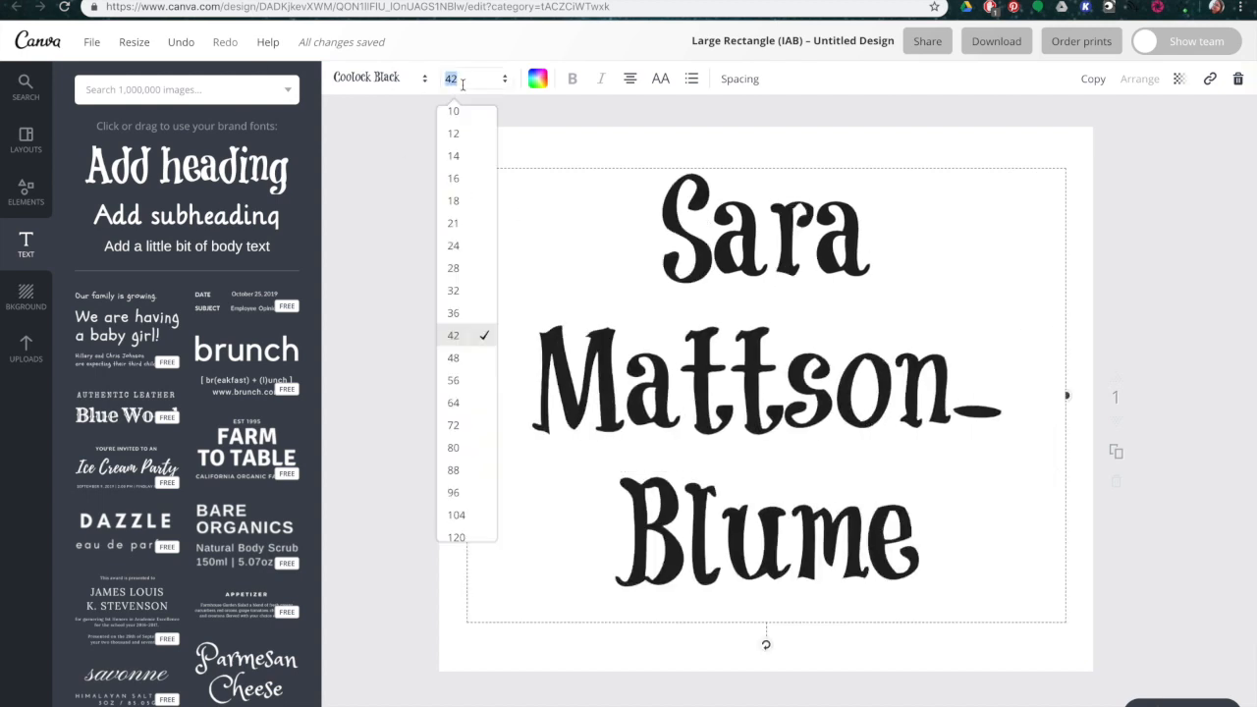
click(471, 225)
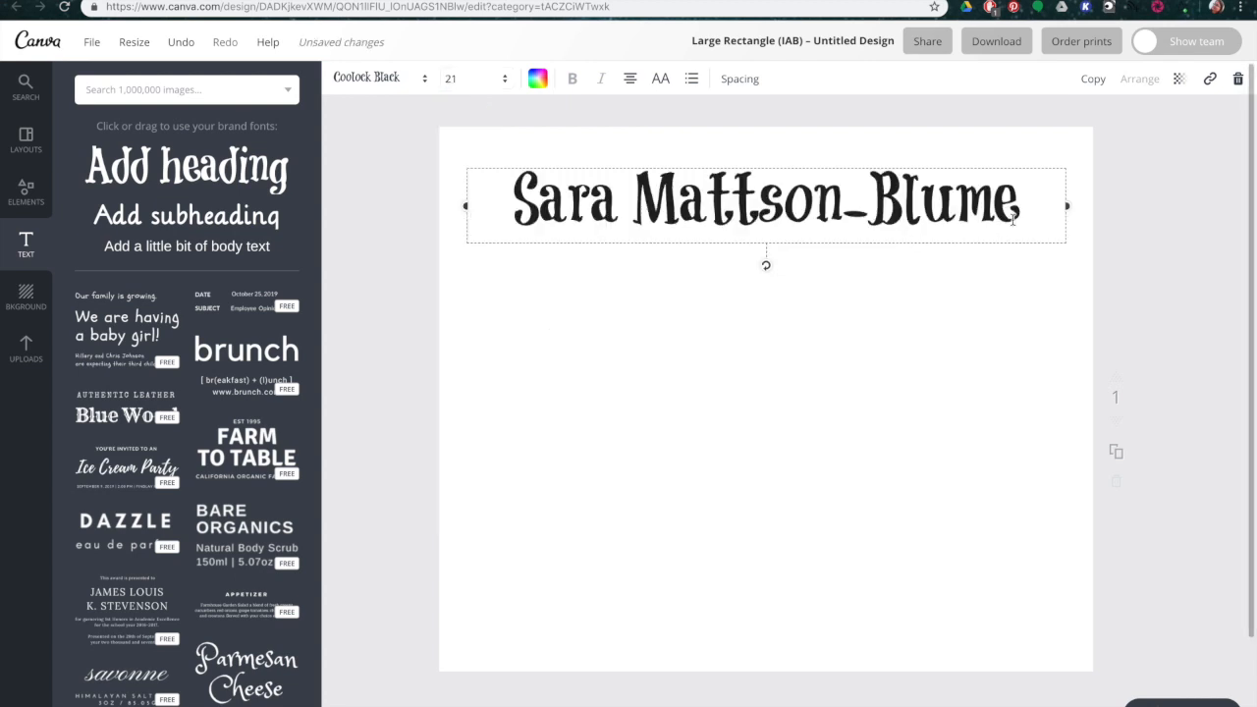
text(,)
key(Return)
key(BackSpace)
key(BackSpace)
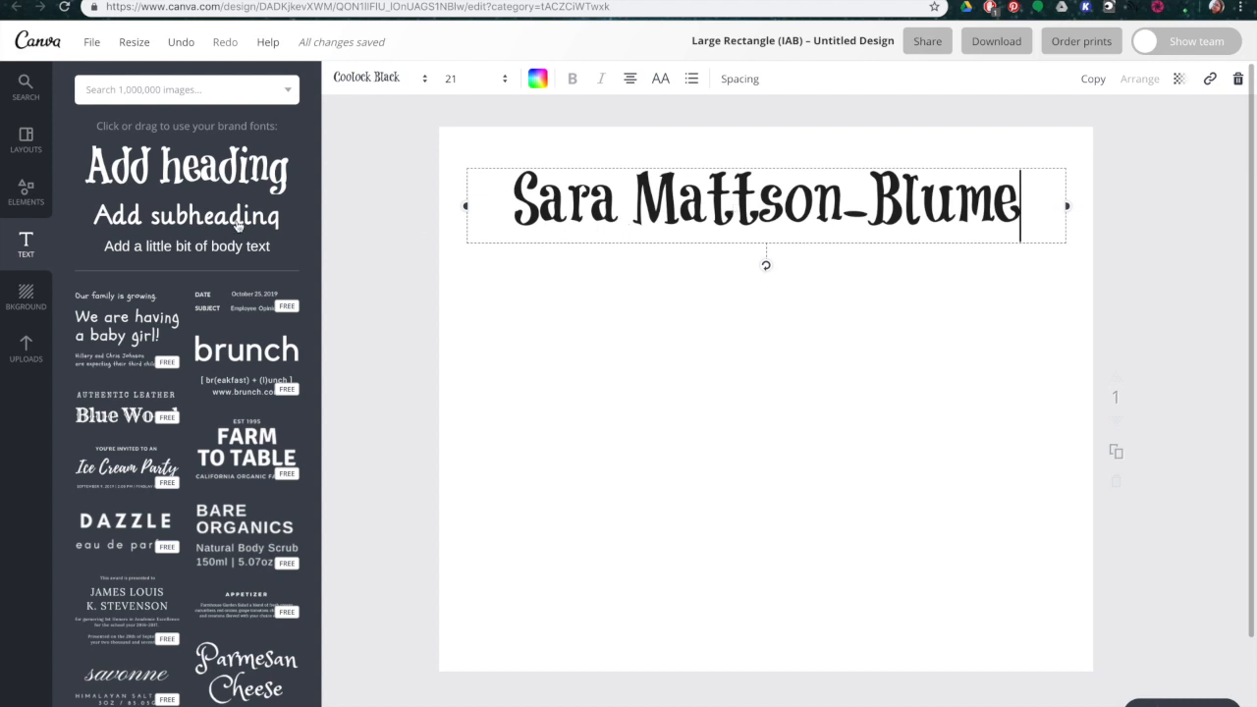
Add a "created by" subheading at font size 10 and place it directly above the creator's name.
click(236, 222)
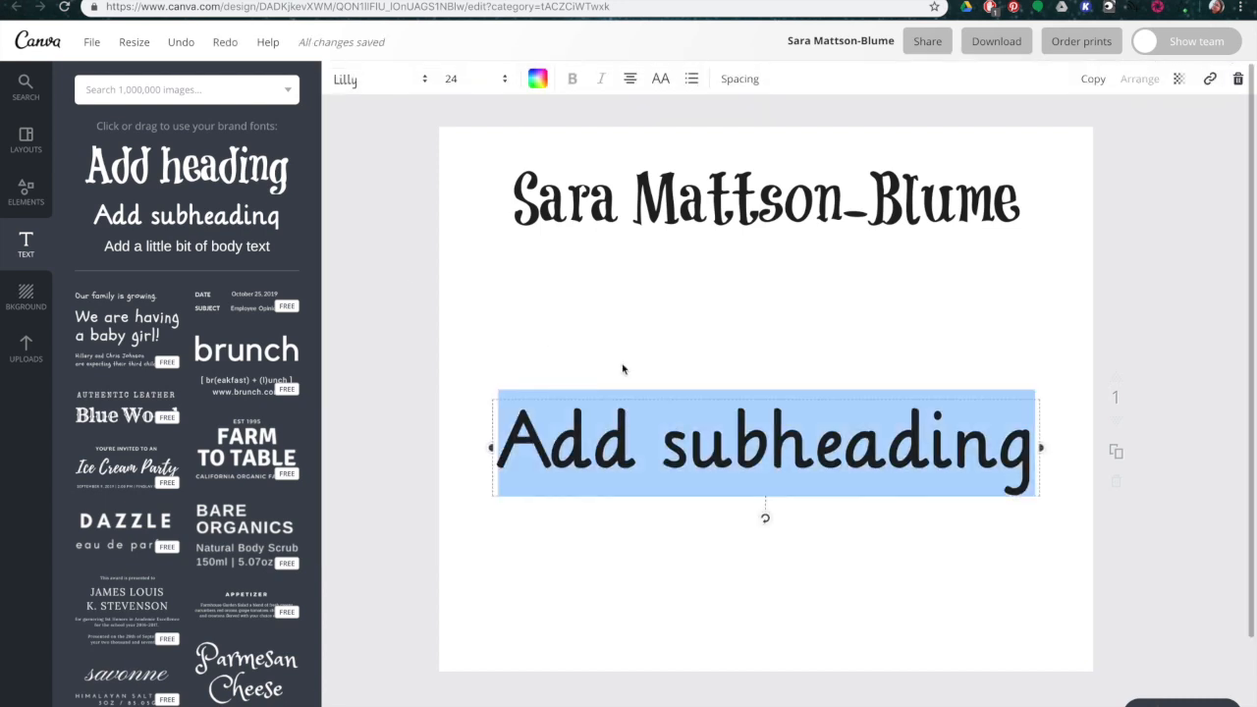
text(created by)
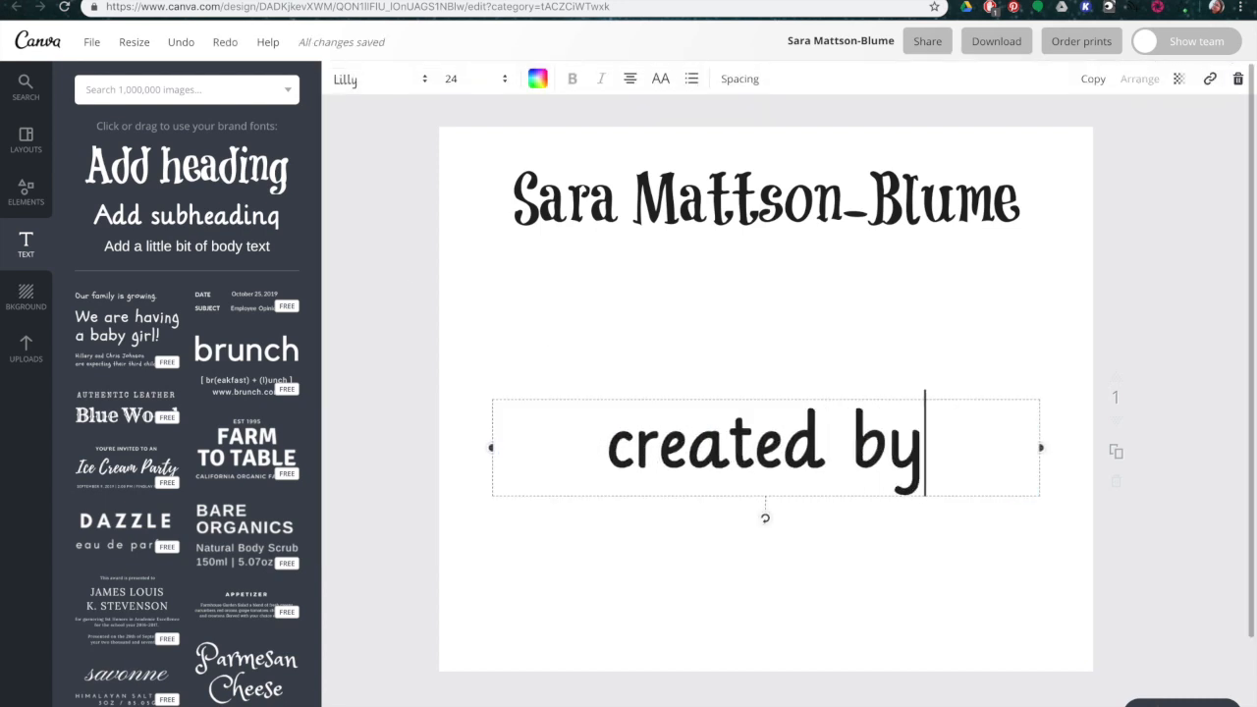
click(461, 87)
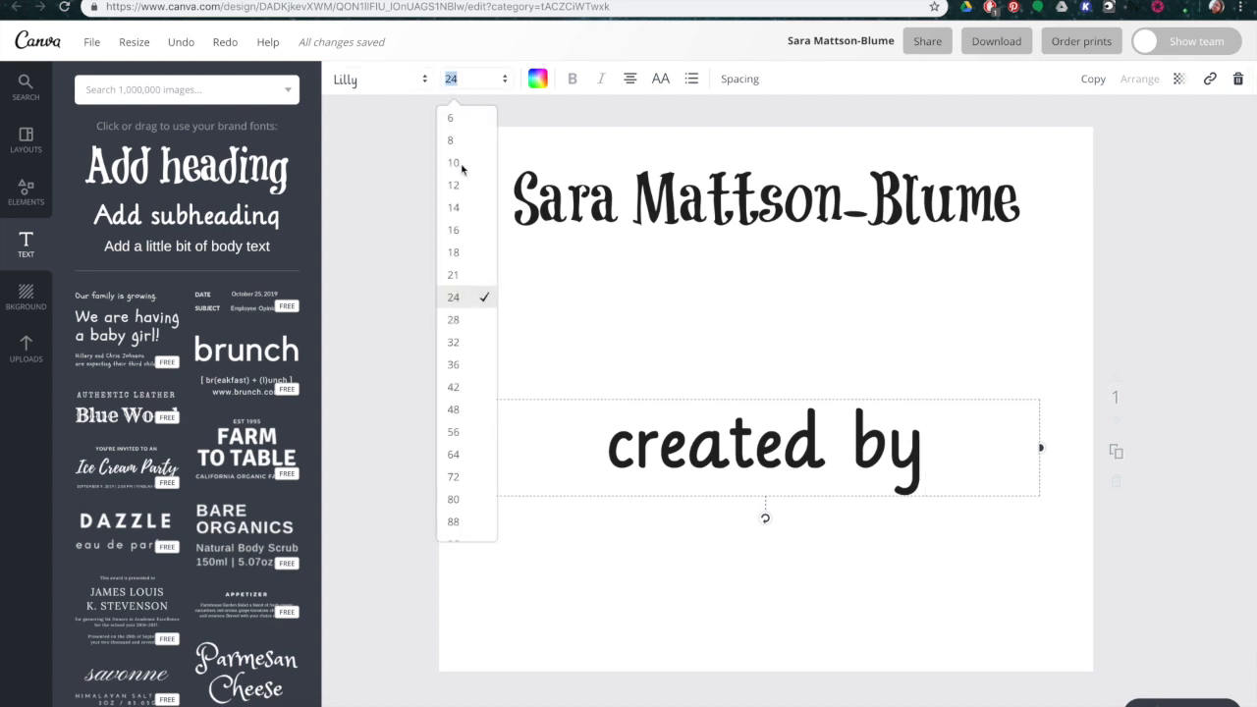
click(461, 187)
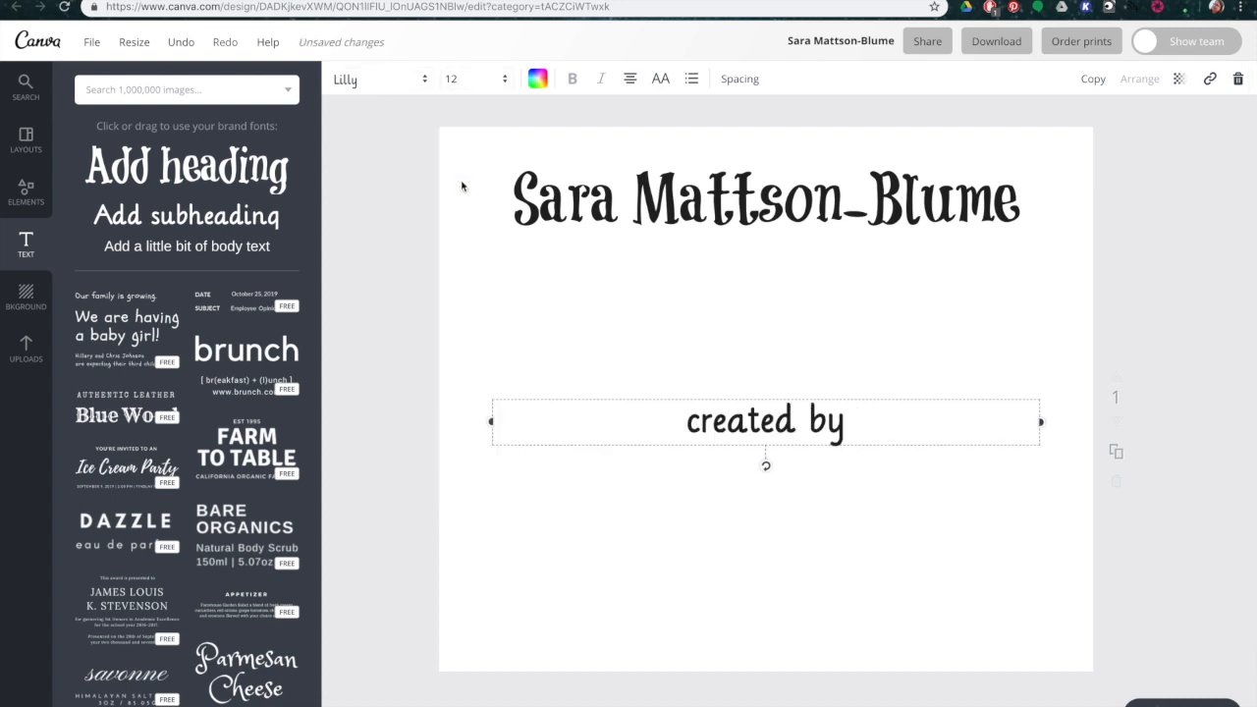
click(454, 87)
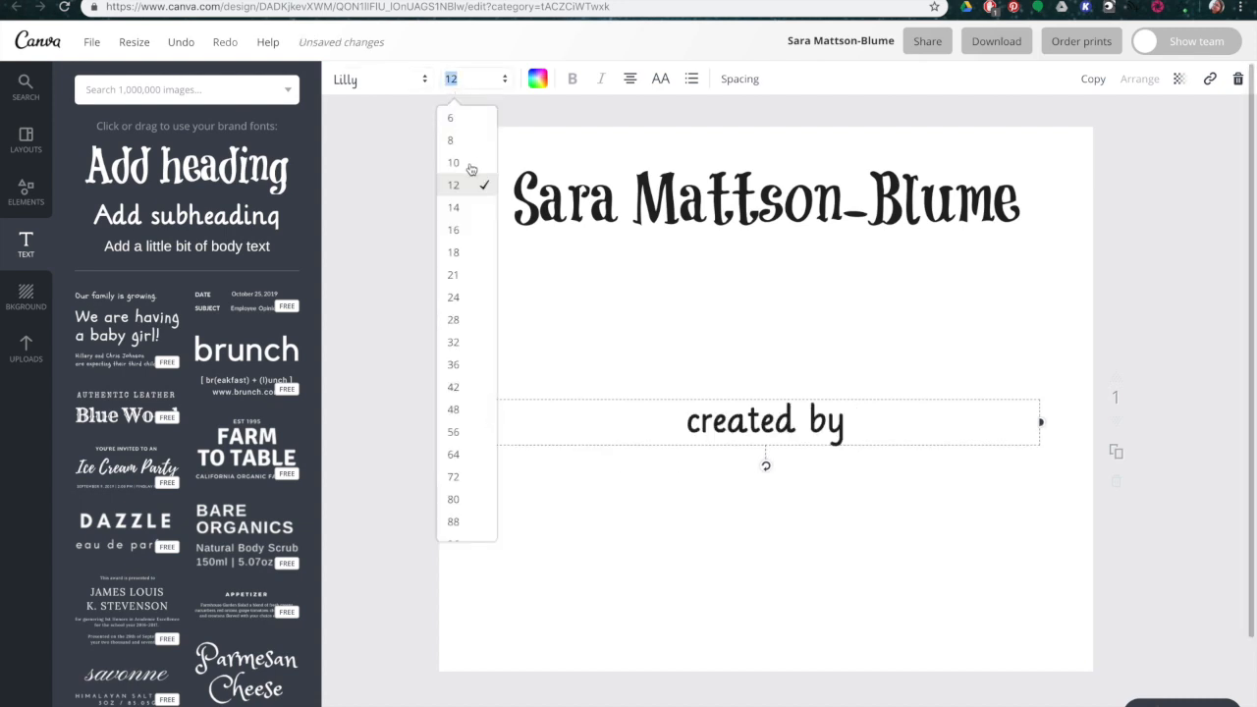
click(469, 165)
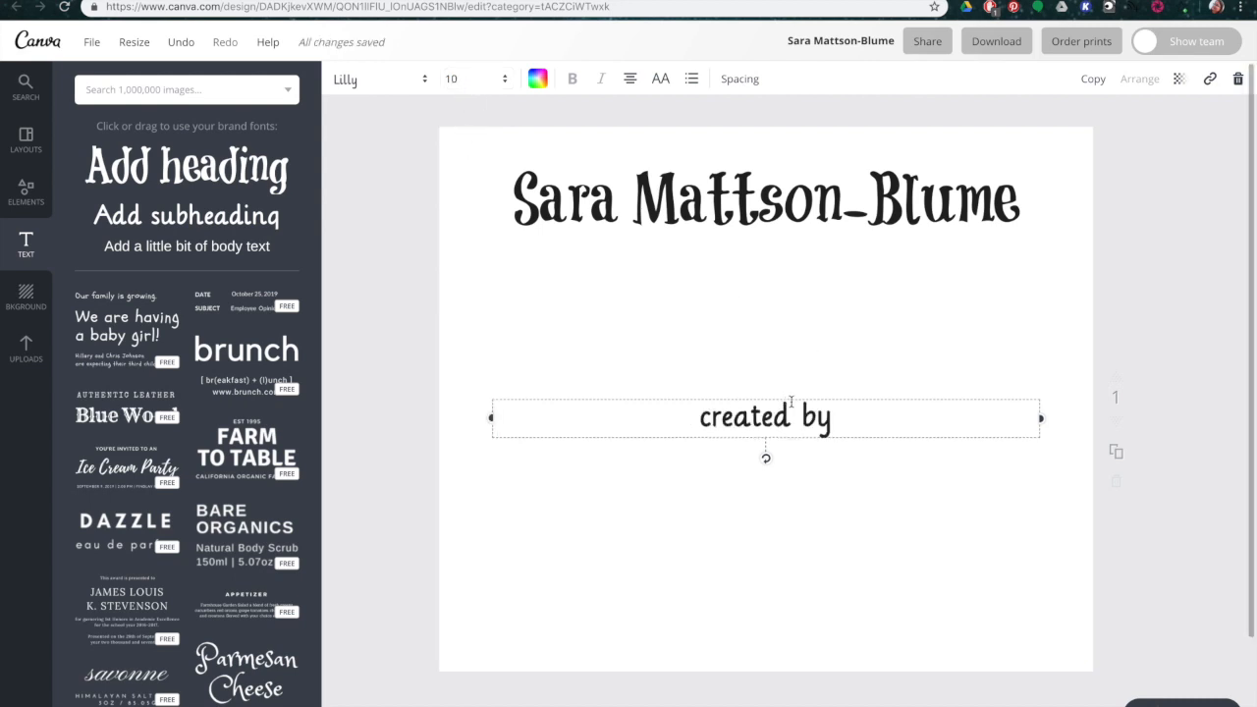
drag(784, 384, 776, 131)
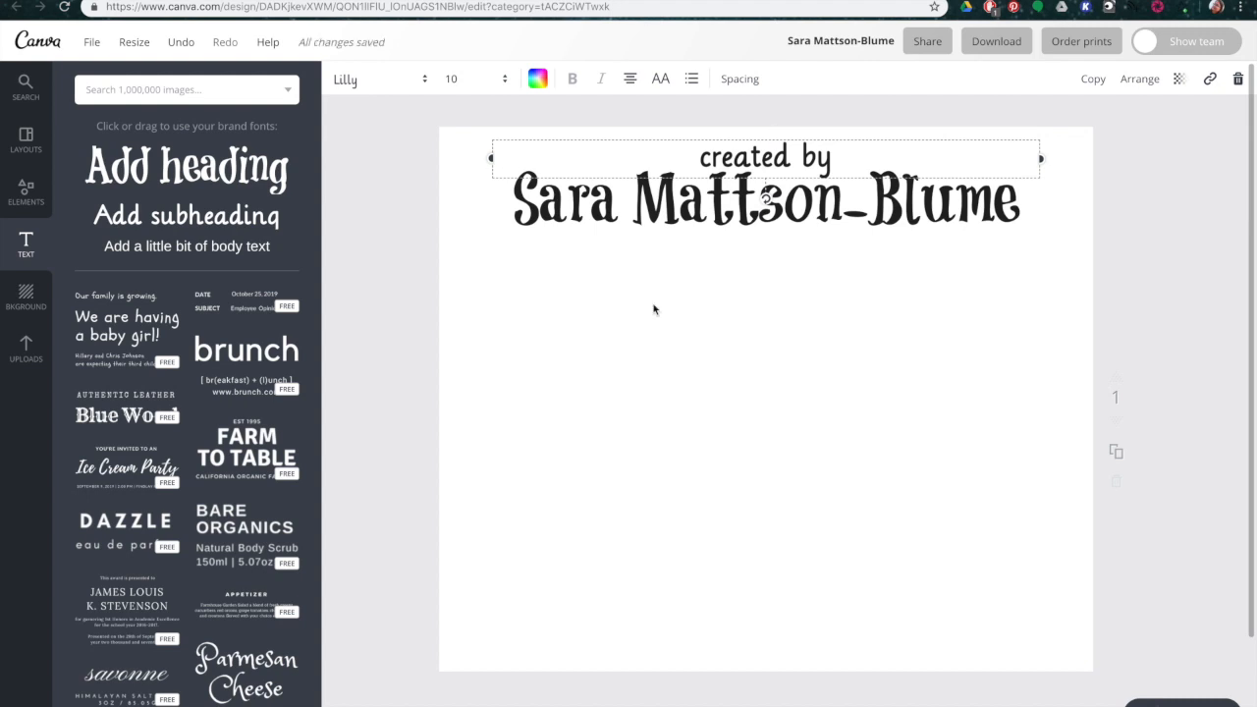
Add the subheading "Independent Stampin' Up! Demonstrator" at font size 6 and place it directly below the creator's name.
click(186, 214)
text(Independent Stampin' Up! Demonstrator)
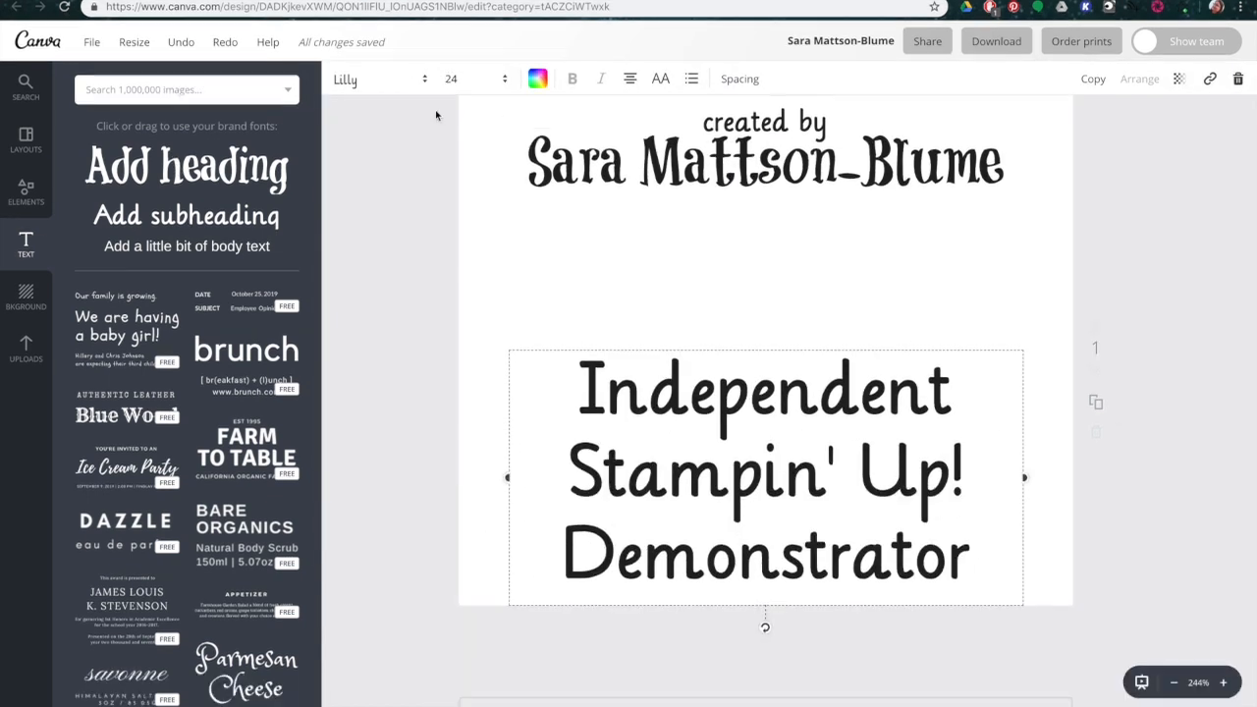
click(445, 104)
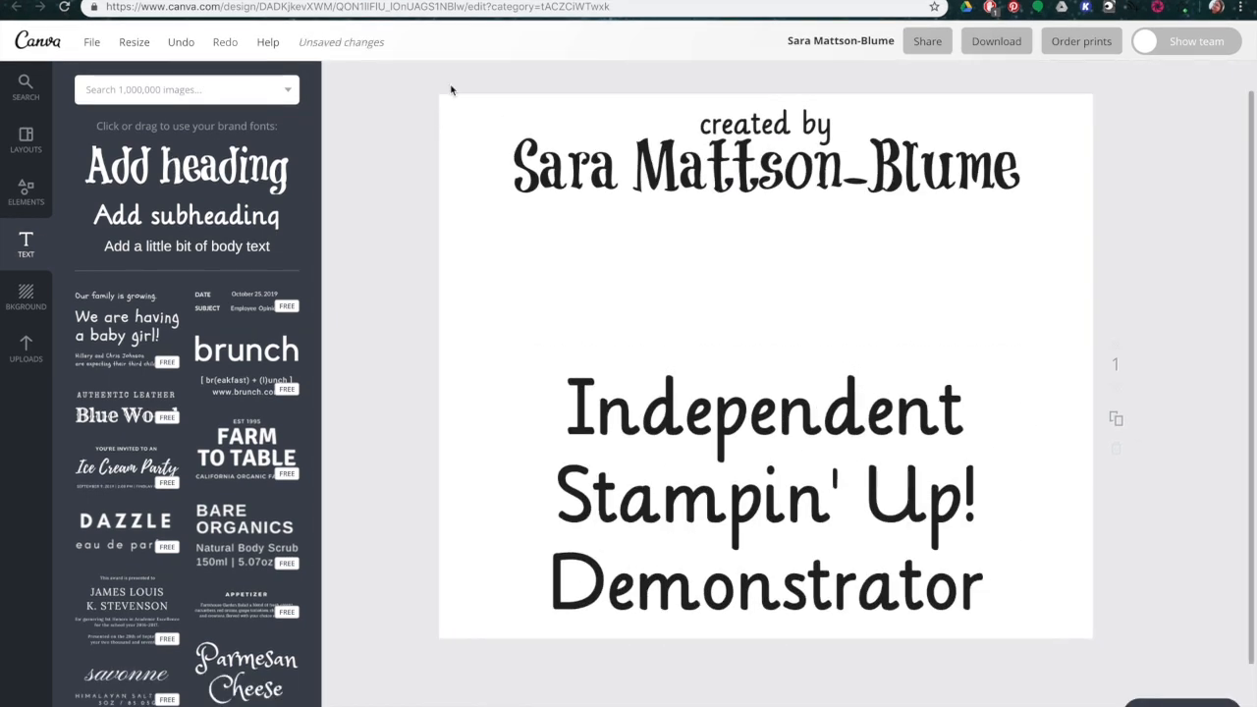
double_click(732, 414)
drag(566, 410, 985, 581)
click(462, 78)
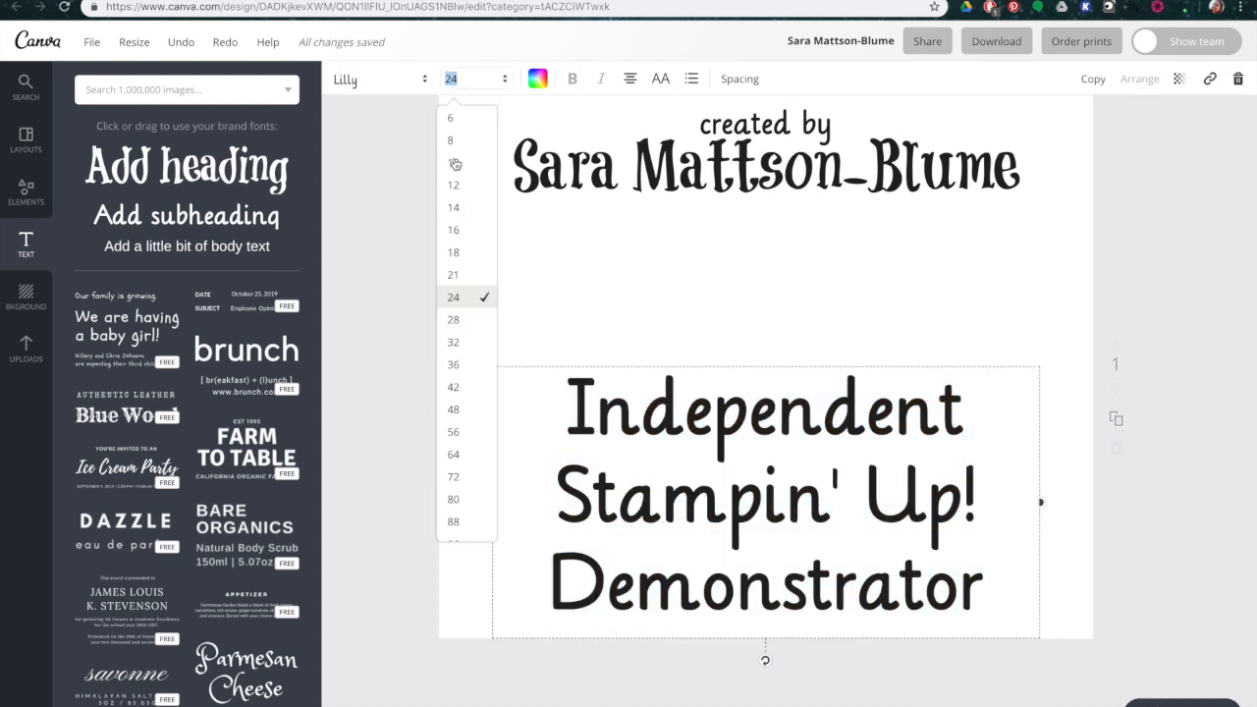
click(458, 118)
drag(757, 209, 767, 236)
click(936, 212)
click(187, 214)
text(www.lily8inkp)
key(BackSpace)
key(BackSpace)
key(BackSpace)
key(BackSpace)
key(BackSpace)
text(inkpad.com)
click(457, 80)
click(469, 187)
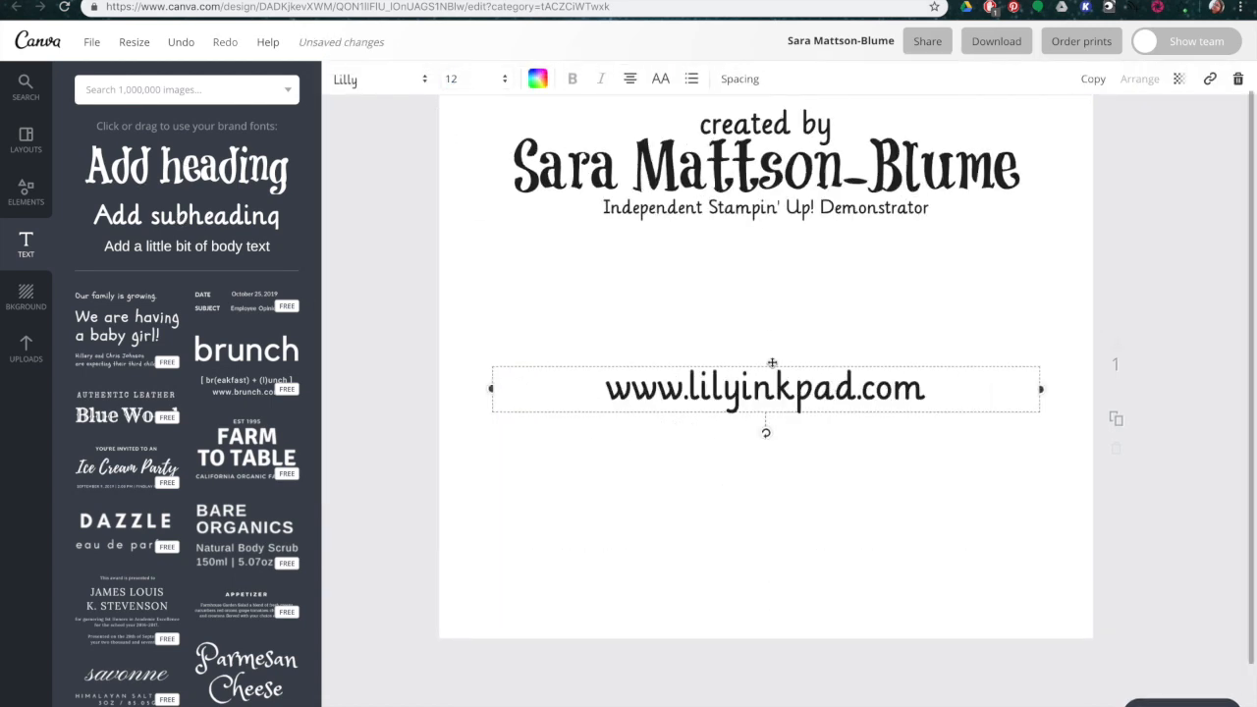
click(459, 80)
click(461, 145)
drag(762, 364, 757, 240)
Add the line "Images ©Stampin' Up!" at font size 12 and move it up directly below the demonstrator line.
click(187, 214)
text(Images )
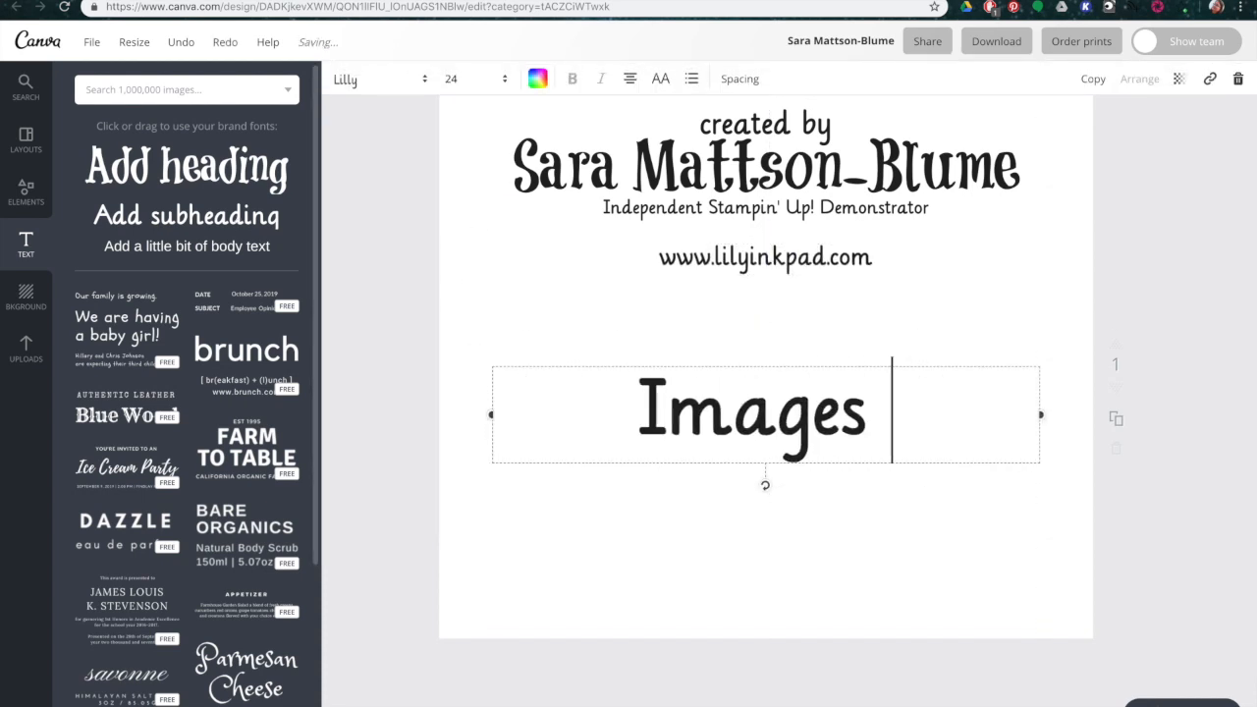
text(©Stampin' Up!)
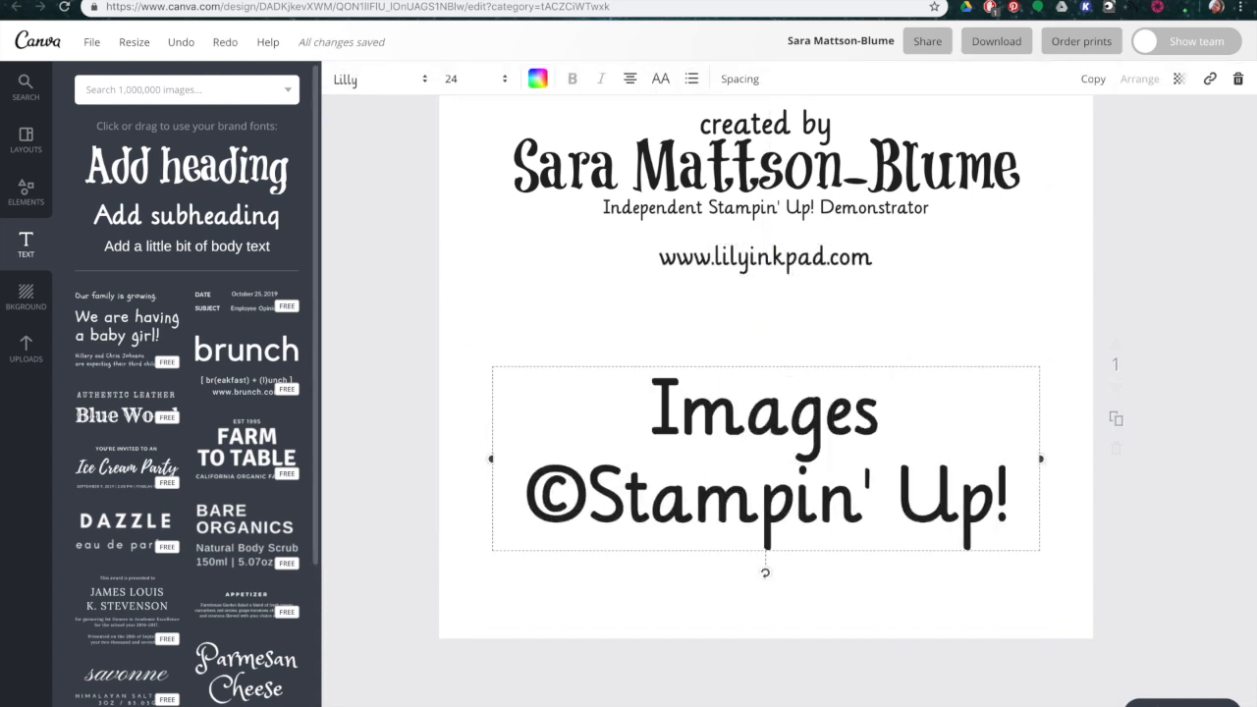
click(458, 78)
click(454, 184)
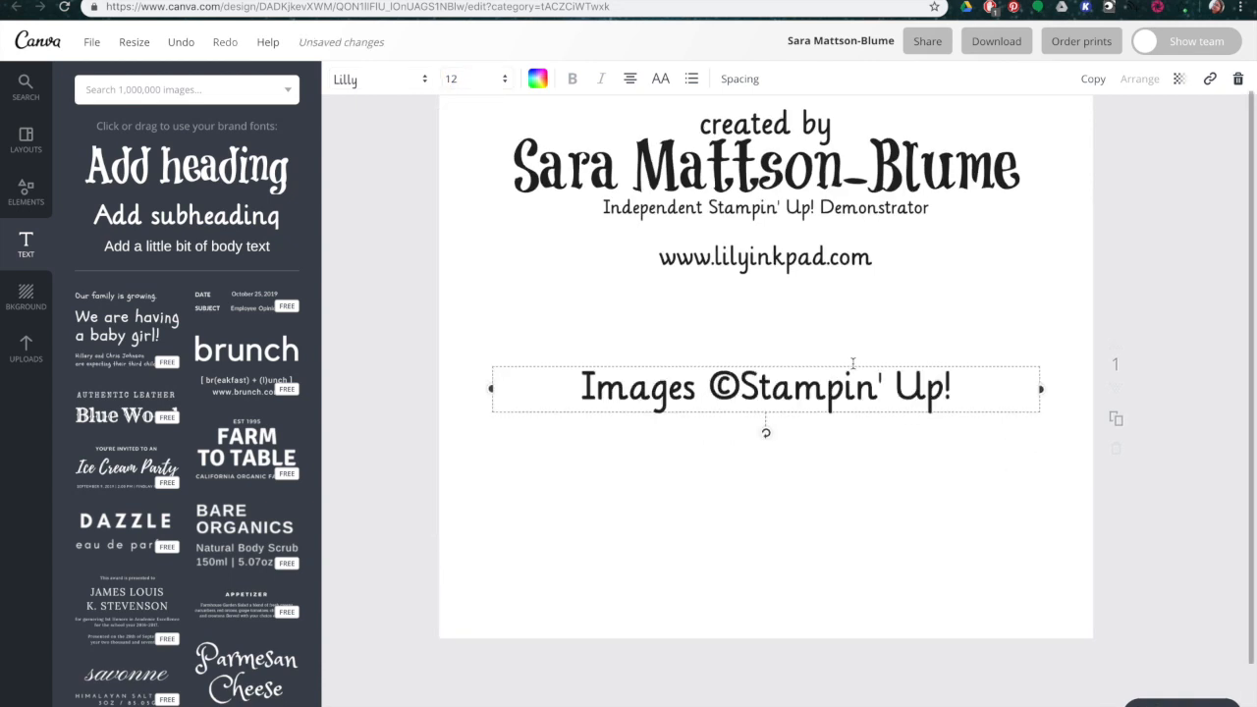
drag(824, 365, 828, 209)
Move the web address down so it sits below the image copyright line.
click(657, 264)
drag(531, 245, 532, 258)
click(584, 211)
click(603, 384)
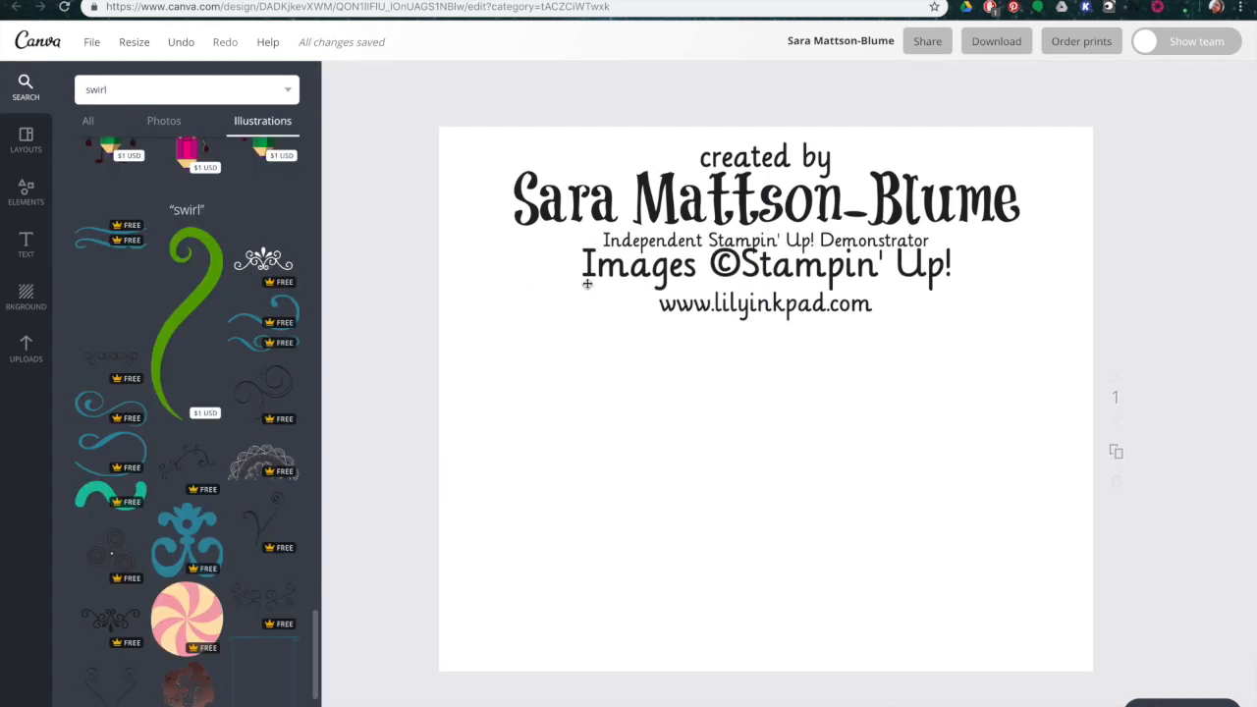
Add the outlined swirl illustration, shrink it, and place it just before the start of the demonstrator line.
drag(110, 354, 644, 308)
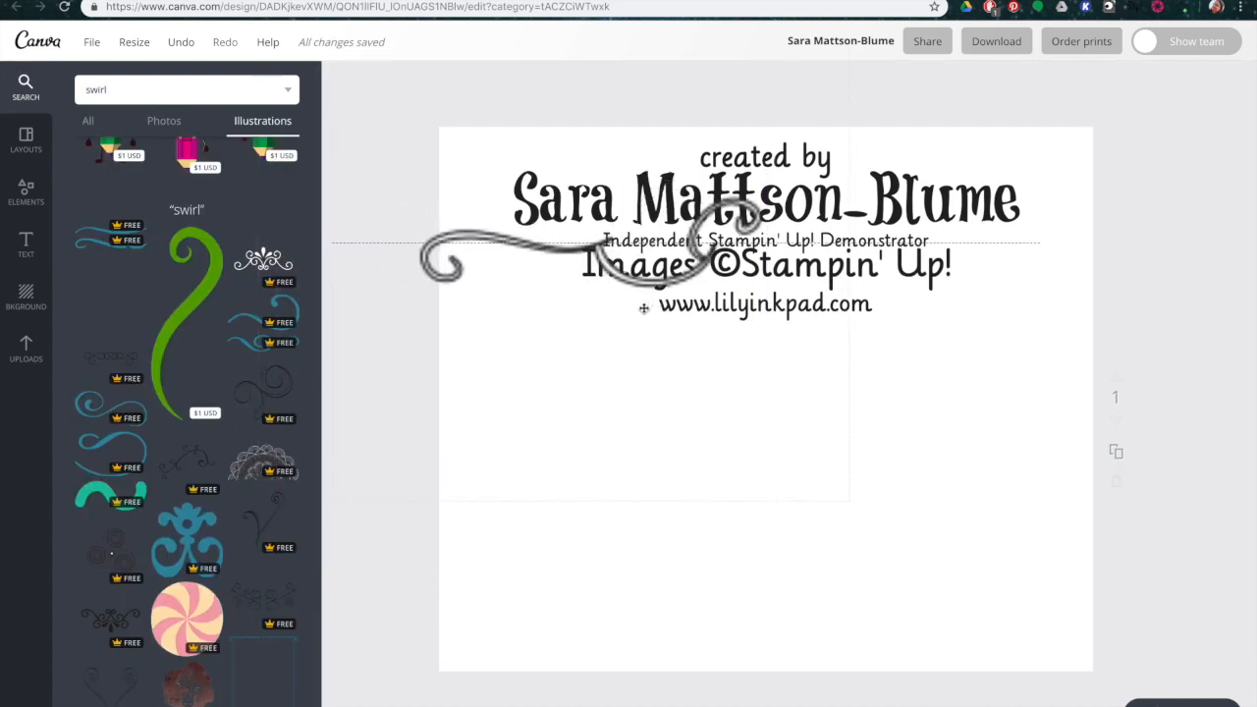
drag(662, 365, 674, 413)
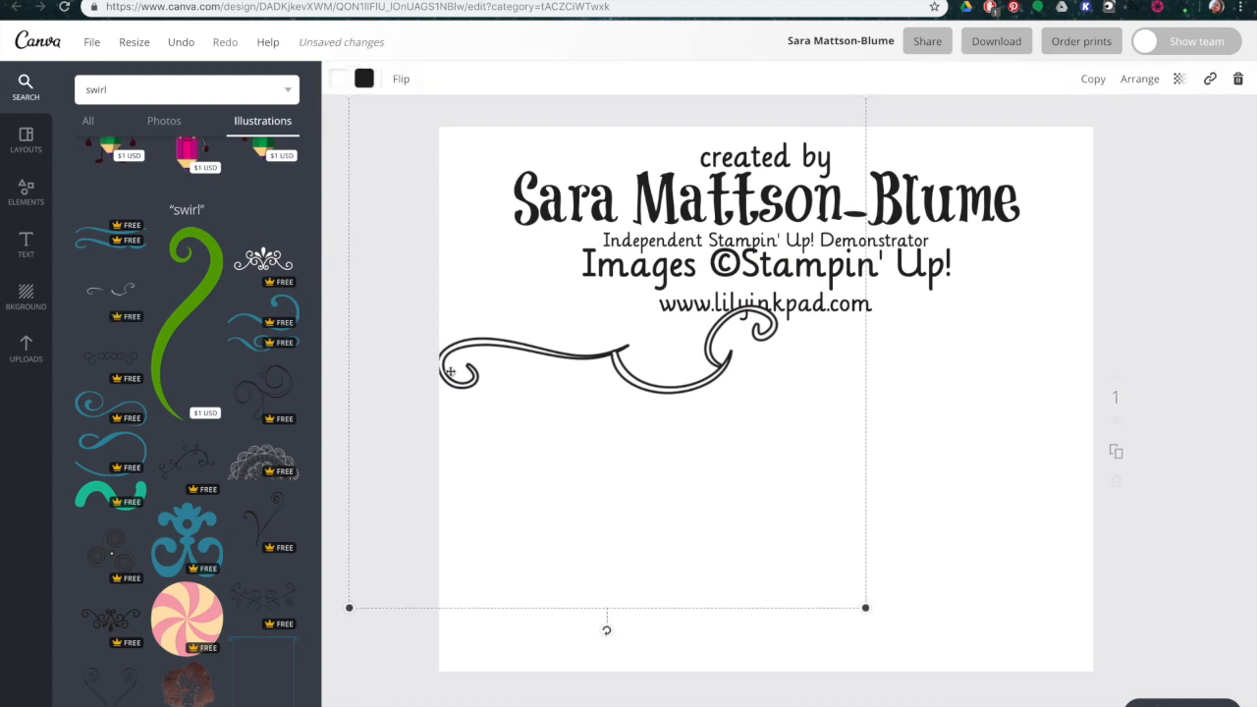
drag(522, 512, 831, 317)
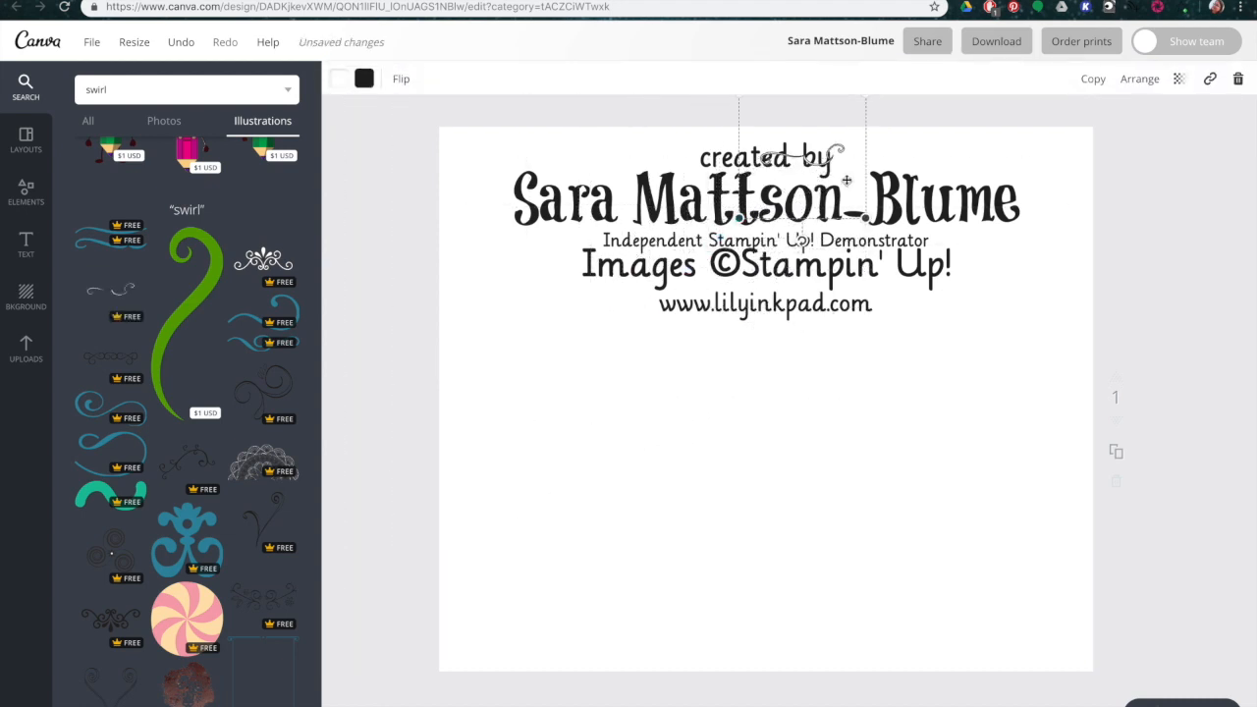
drag(832, 158, 552, 242)
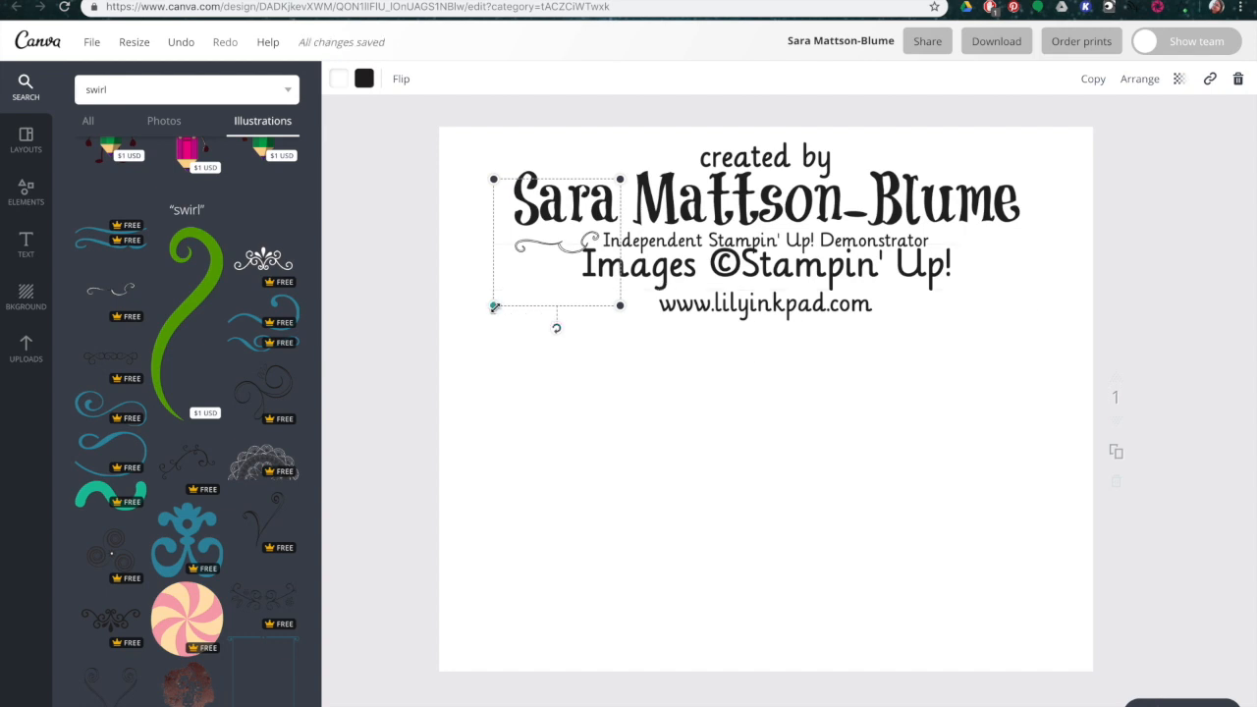
Enlarge the swirl slightly and nudge it level with the start of the demonstrator line.
drag(465, 312, 442, 334)
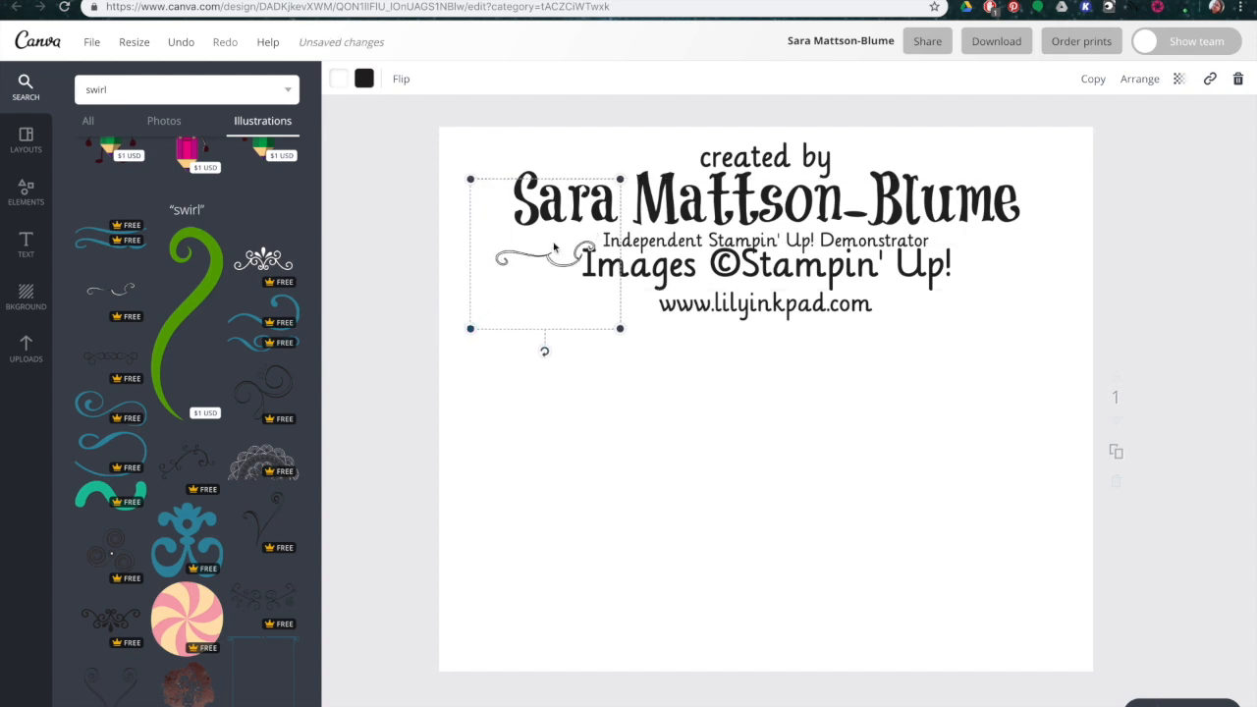
drag(555, 244, 551, 239)
click(618, 458)
Duplicate the swirl and flip the copy horizontally.
click(532, 243)
click(401, 81)
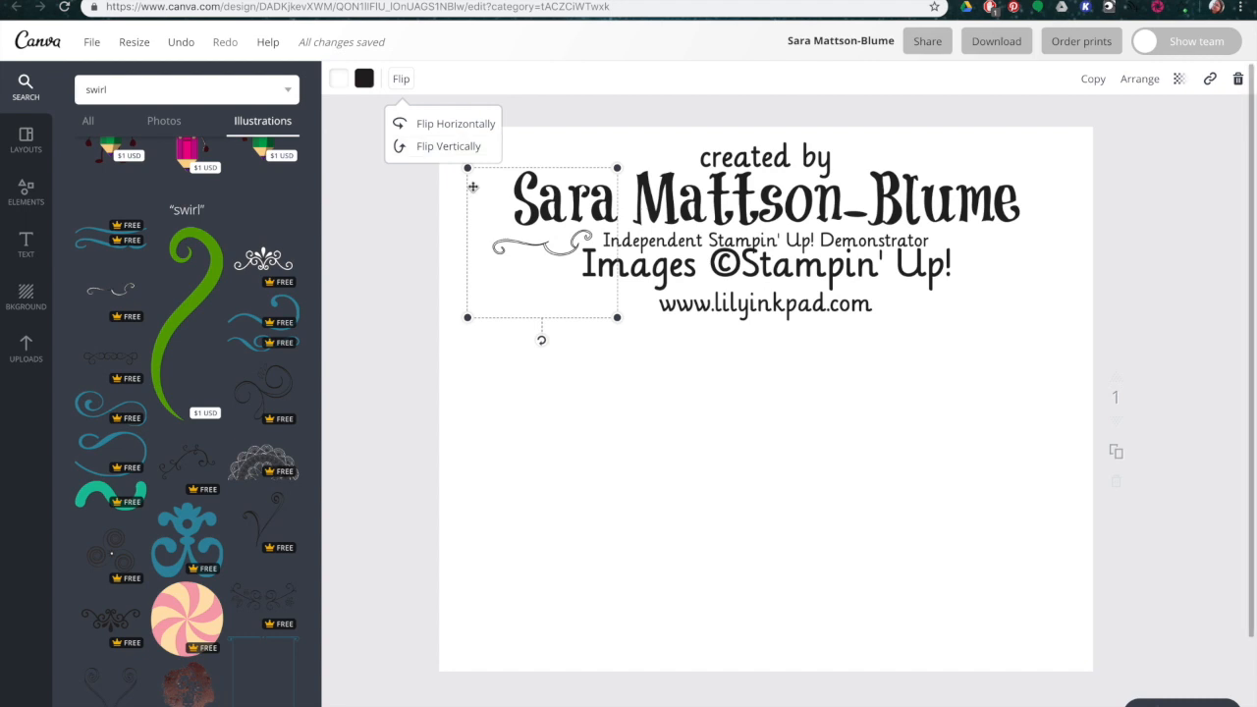
click(1095, 81)
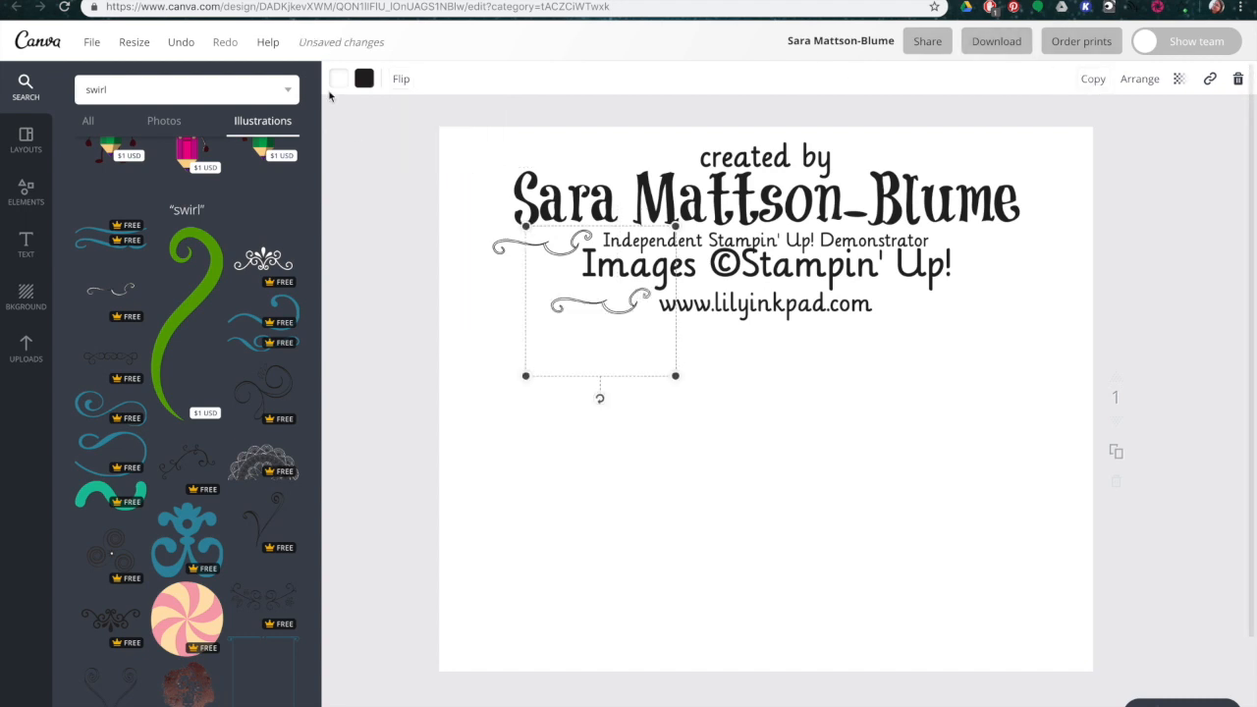
click(400, 81)
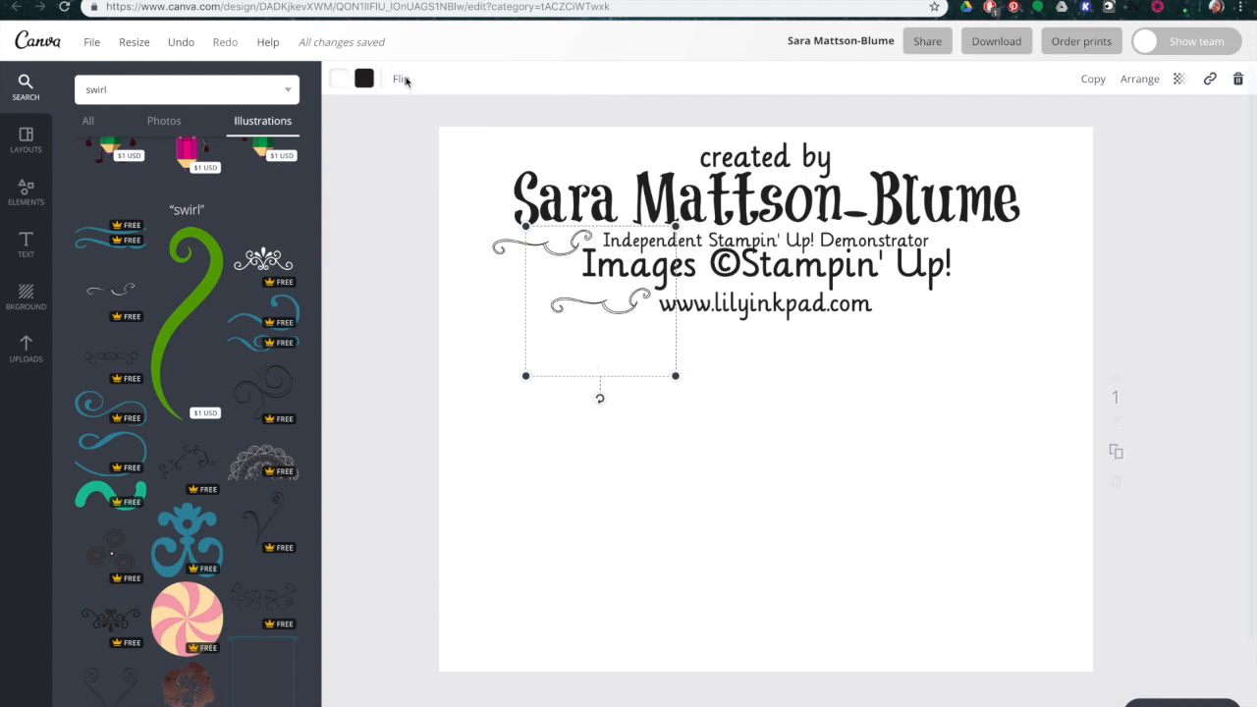
click(402, 80)
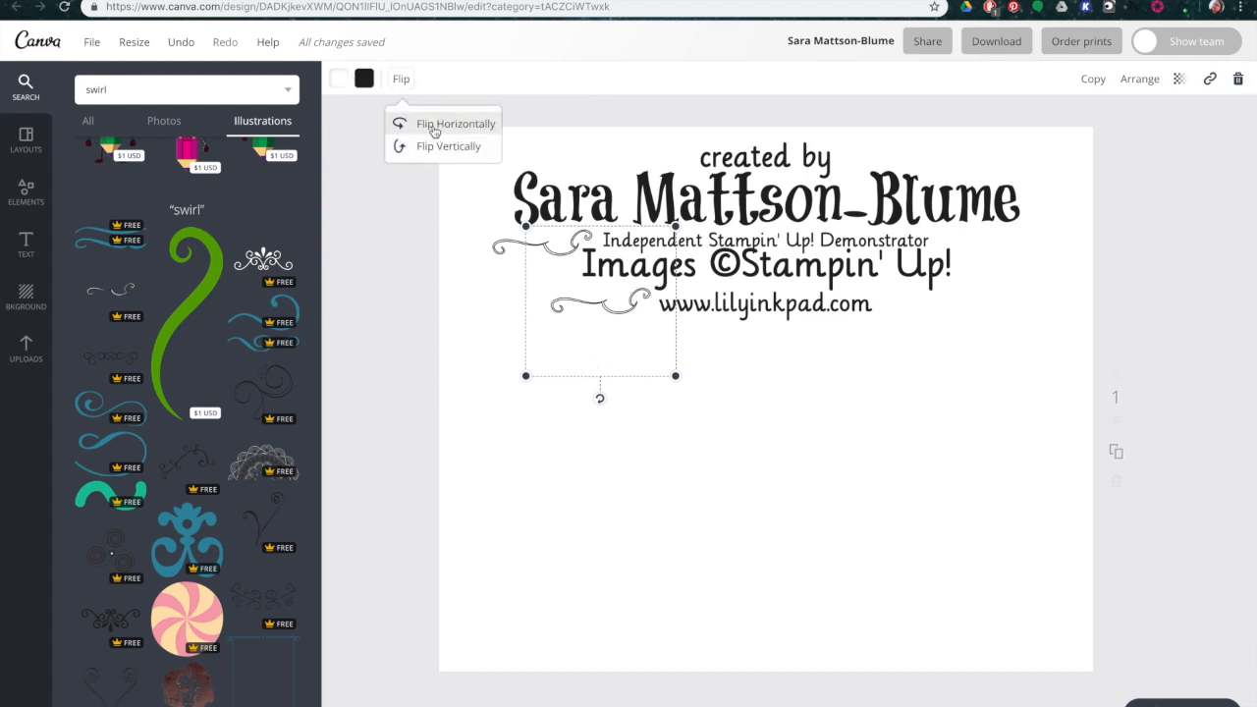
click(435, 125)
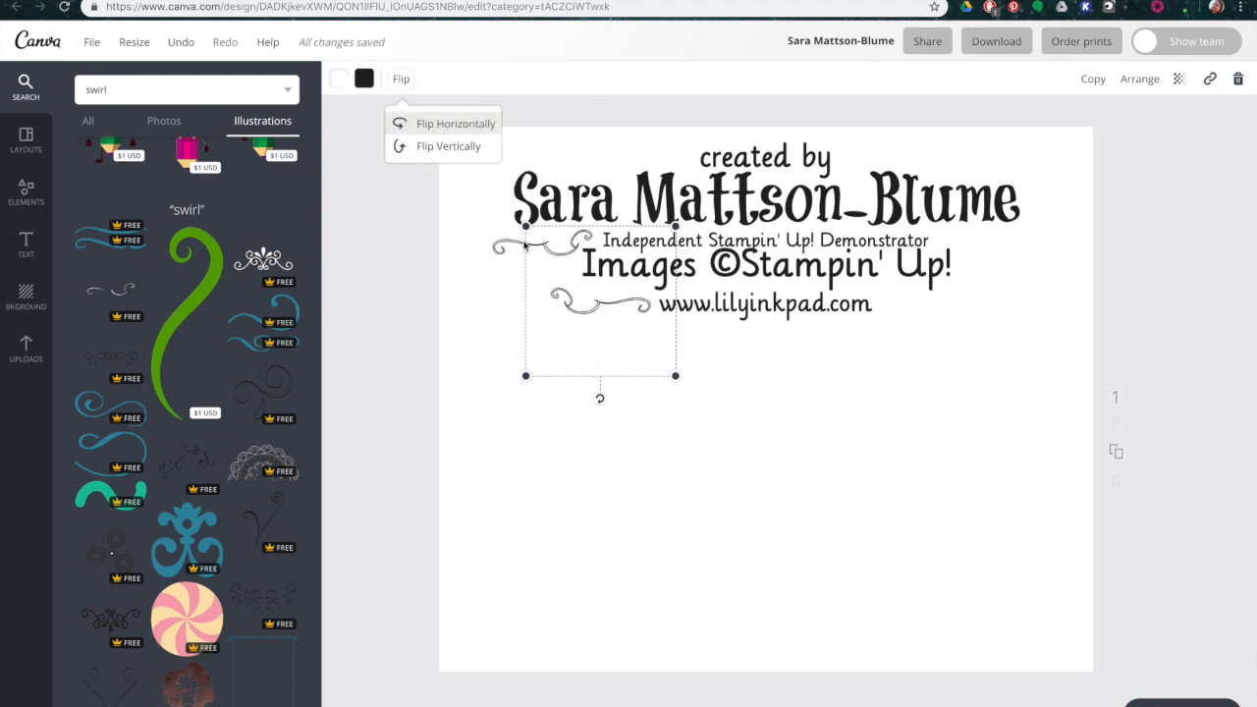
Move the flipped swirl to the end of the demonstrator line, mirroring the first swirl.
drag(538, 229, 672, 374)
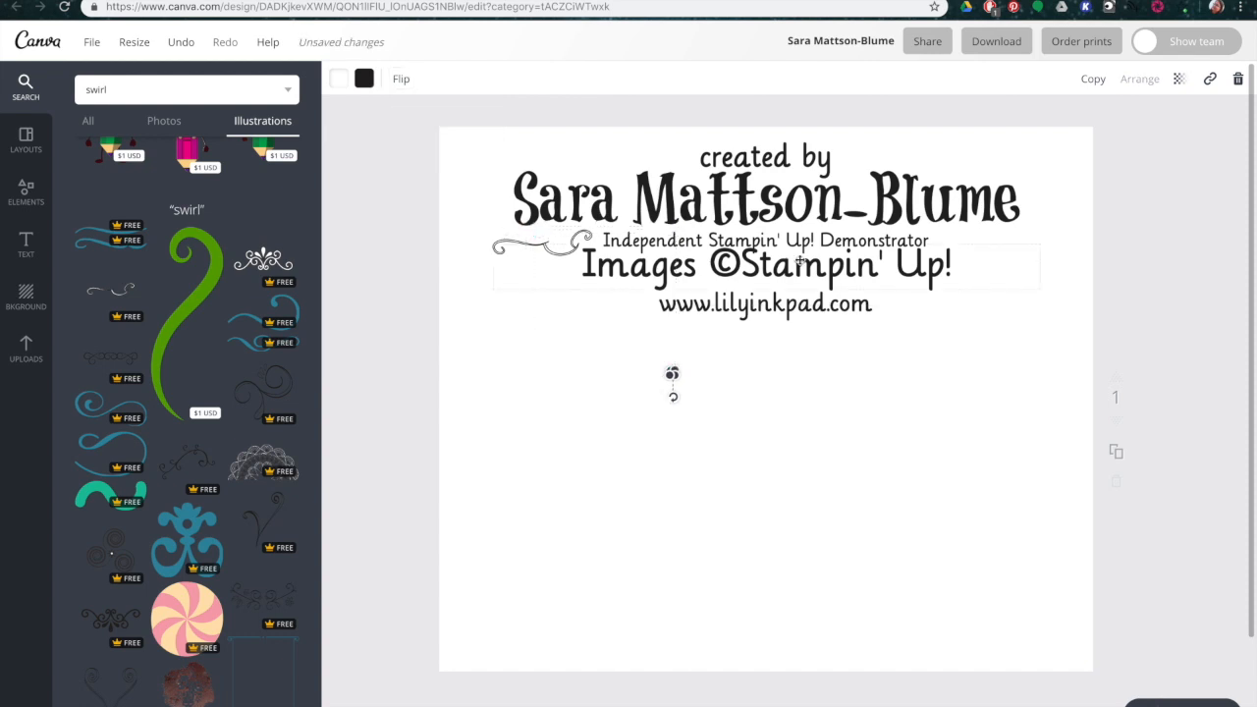
key(ctrl+z)
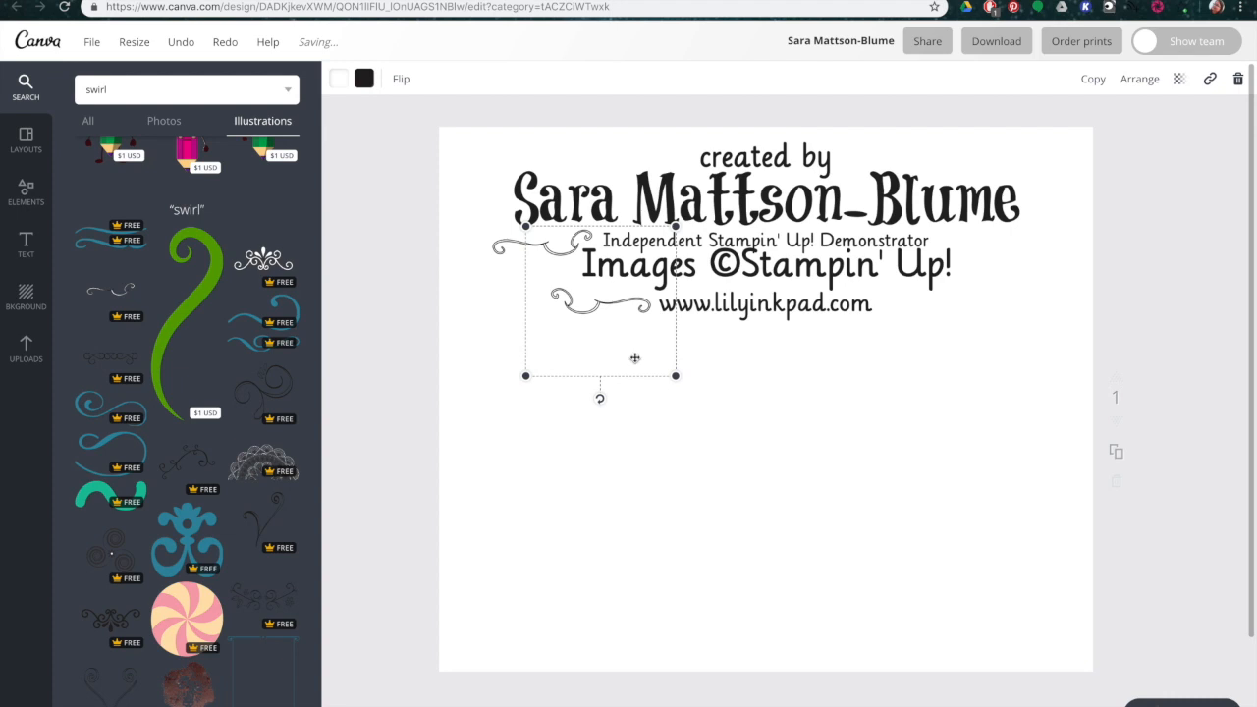
drag(646, 369, 1030, 312)
click(877, 500)
click(650, 268)
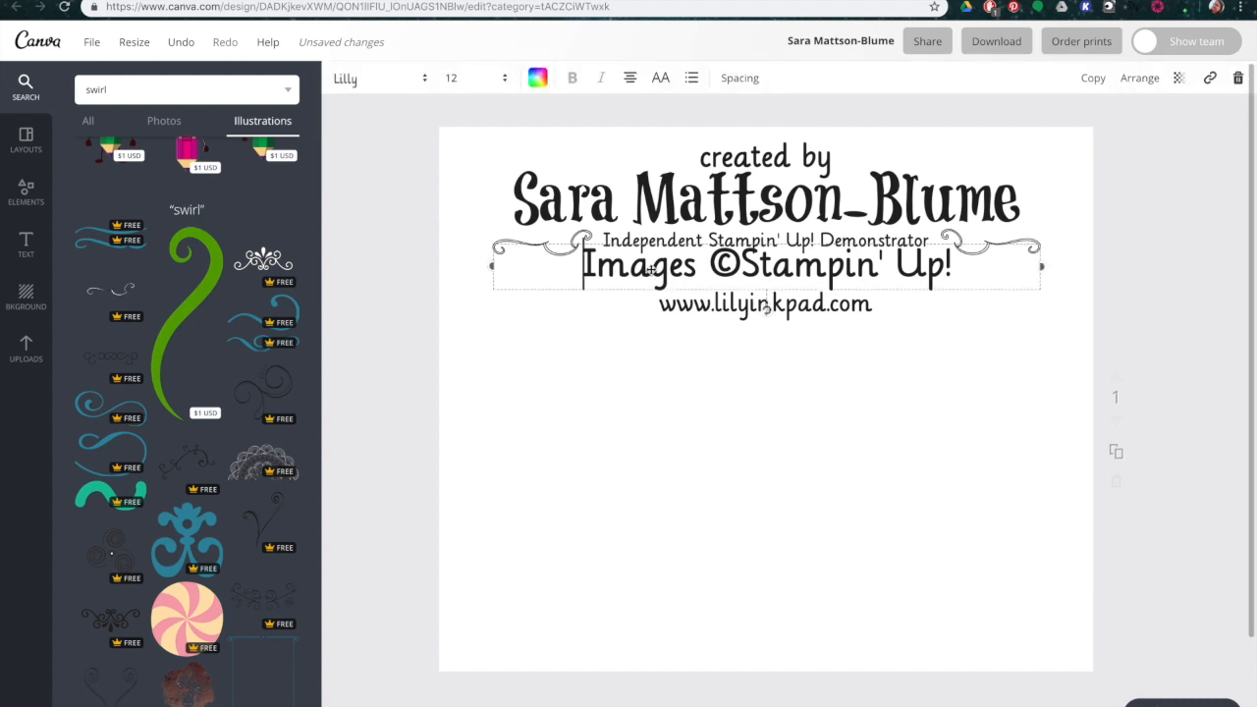
click(693, 161)
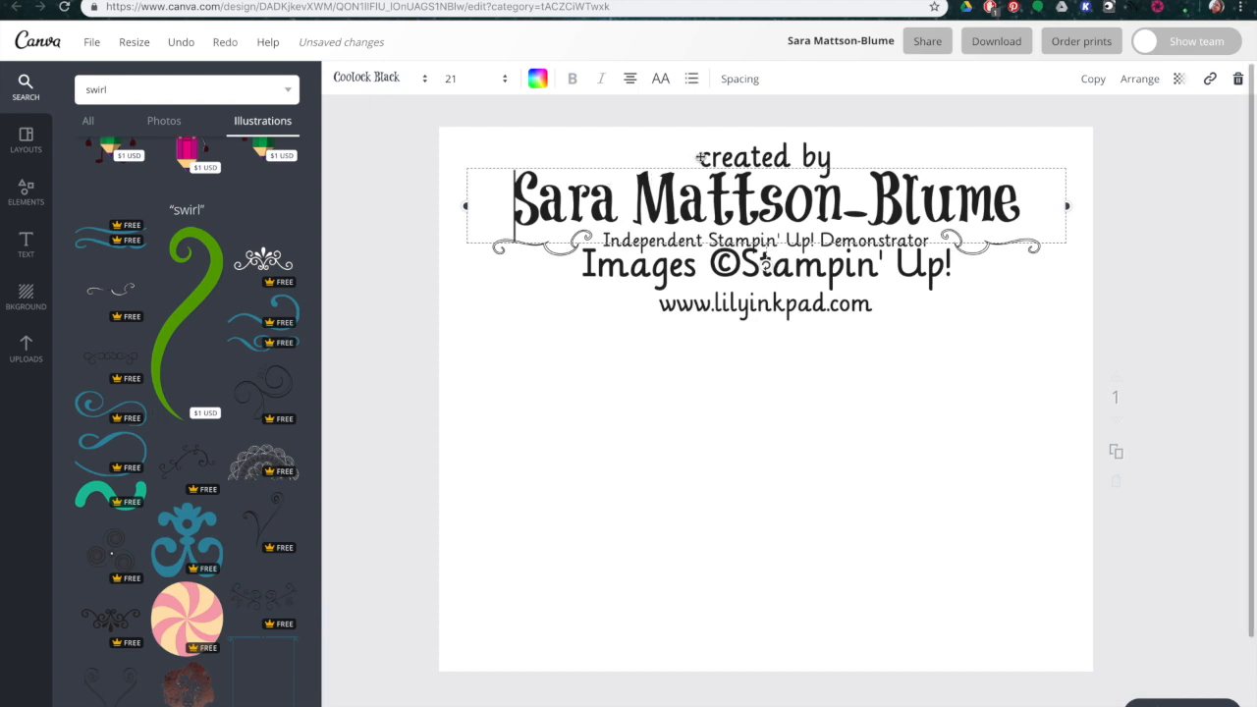
click(786, 463)
click(875, 309)
click(851, 381)
key(ctrl+a)
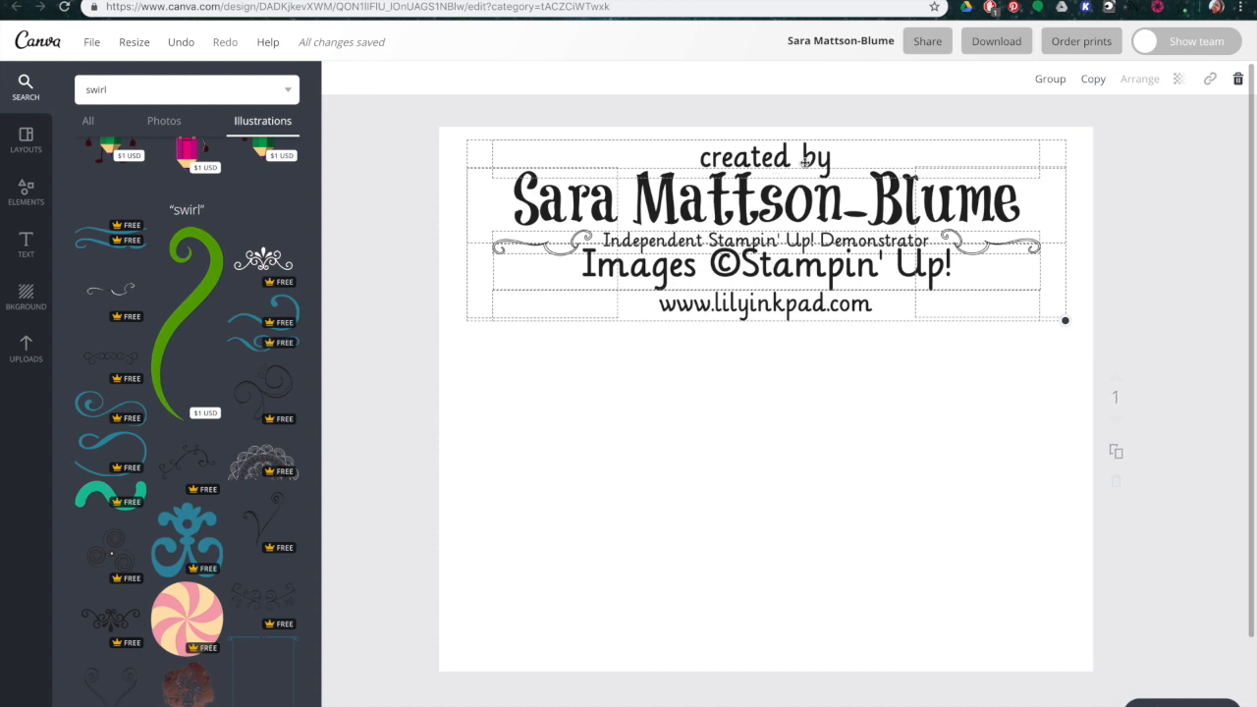
click(823, 482)
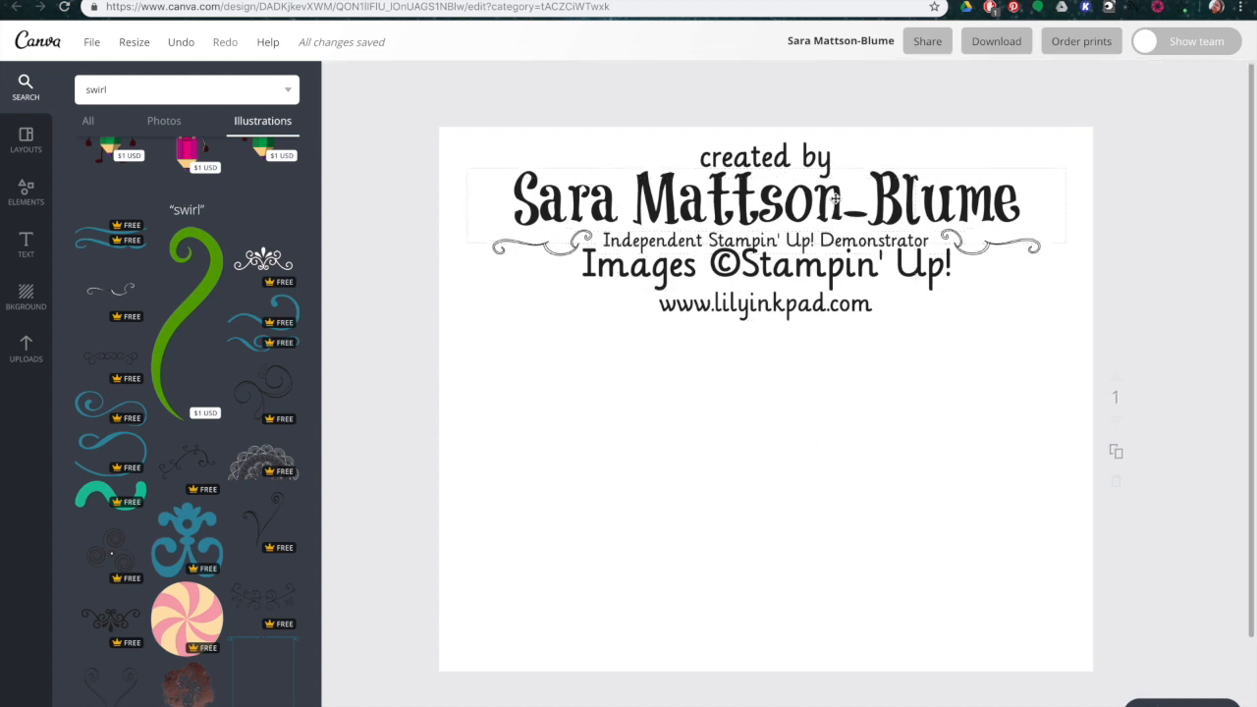
Change the colour of the "created by" text to white.
double_click(833, 160)
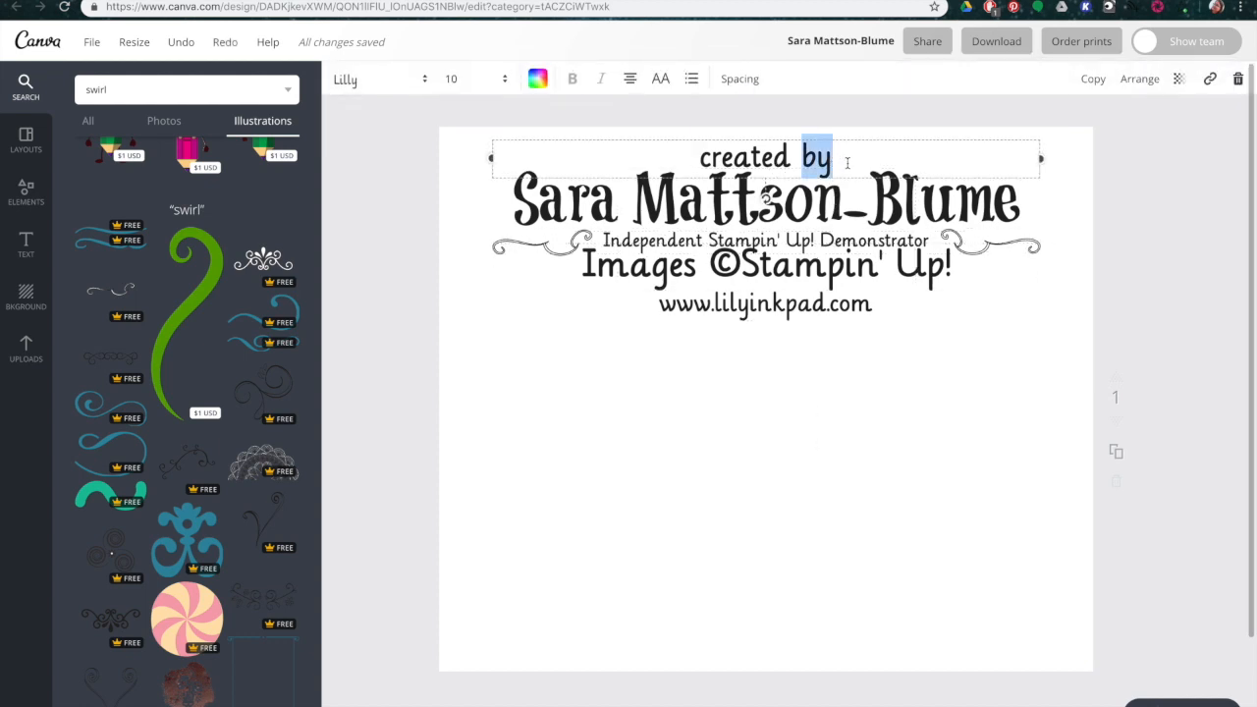
click(847, 163)
drag(720, 163, 693, 161)
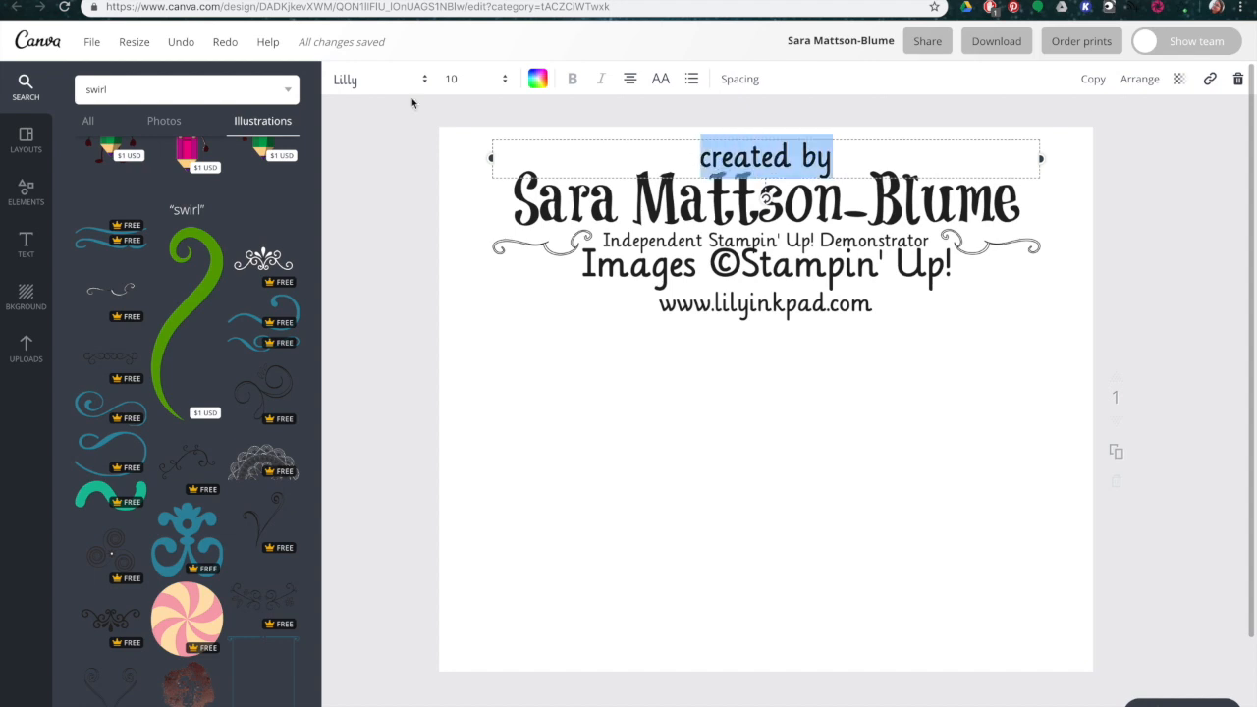
click(537, 80)
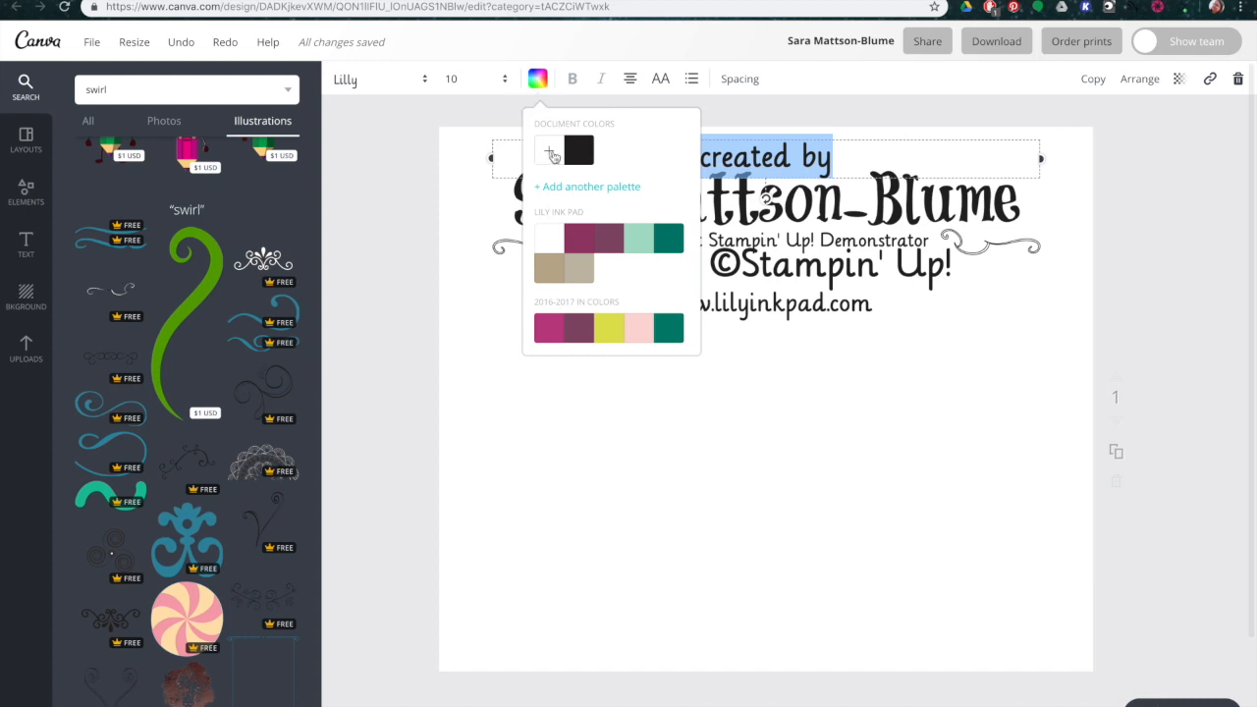
click(549, 242)
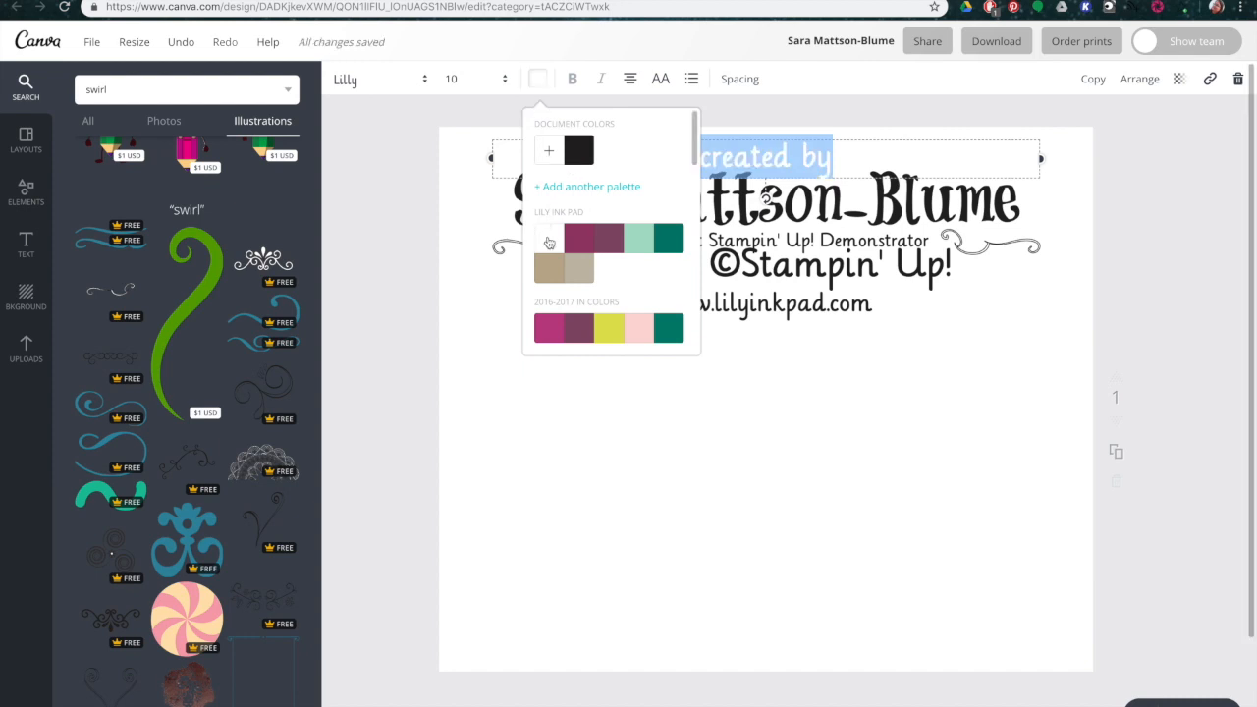
click(750, 439)
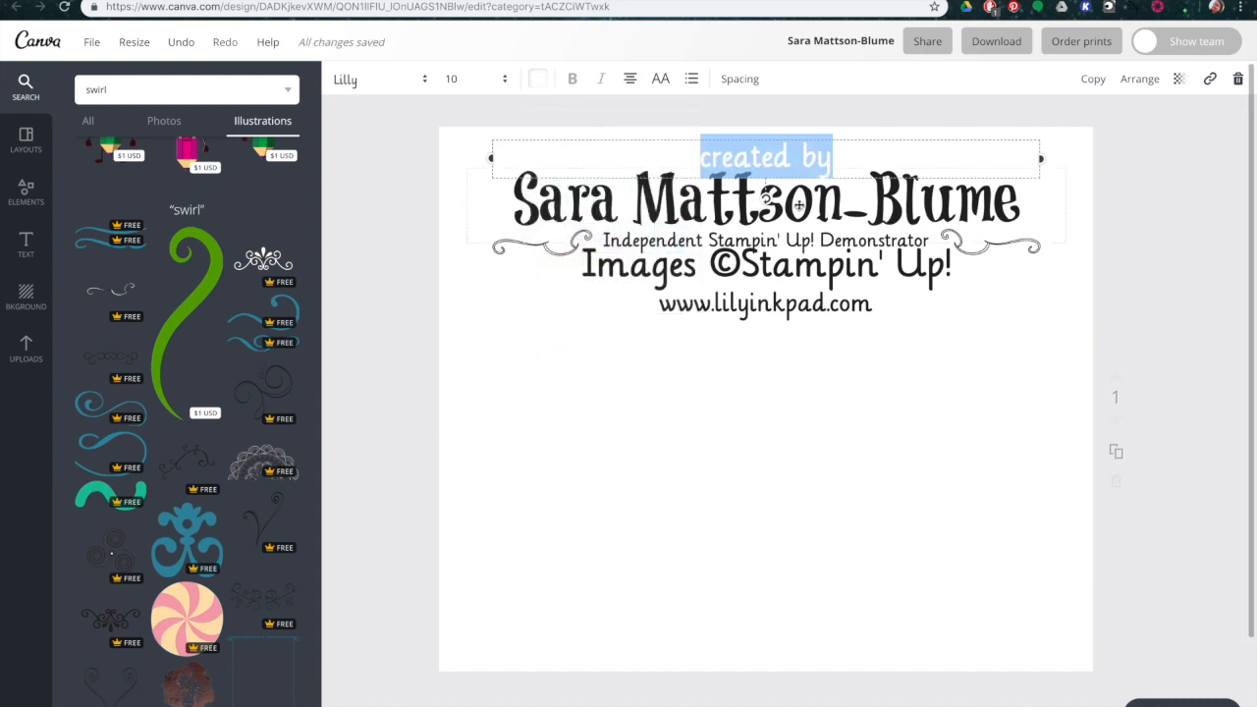
Set the page background to the black document colour.
click(798, 204)
double_click(798, 204)
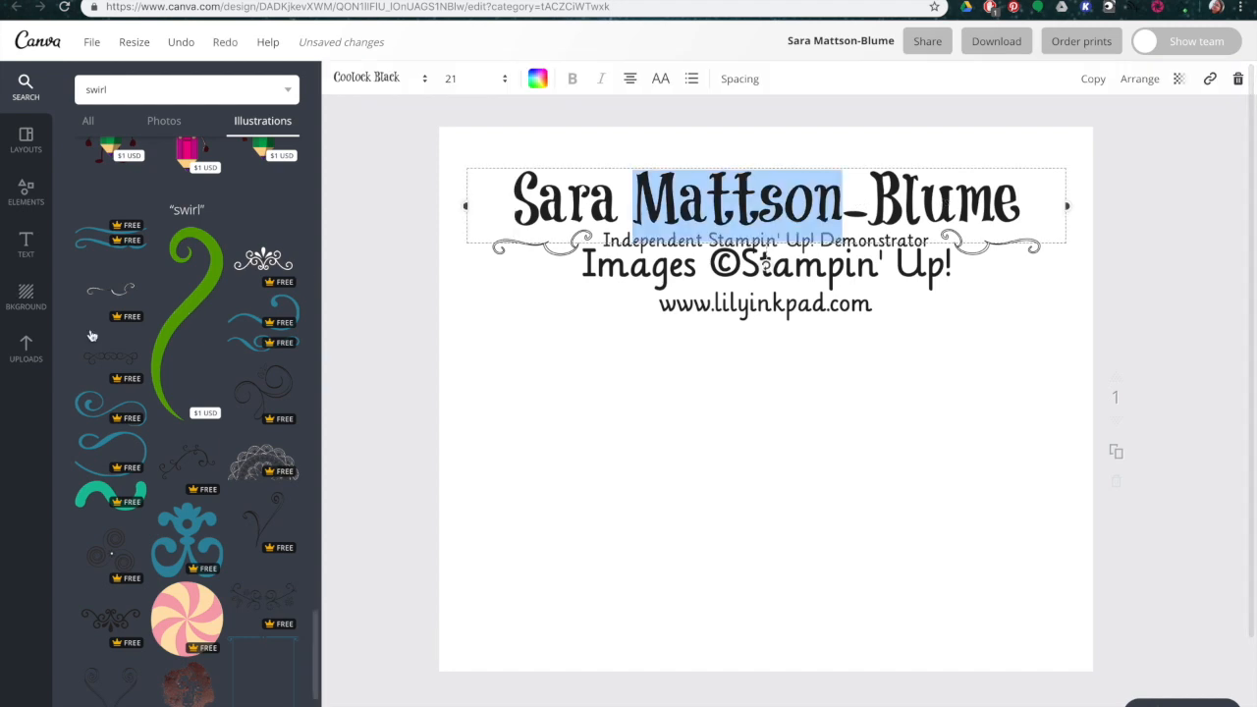
click(25, 302)
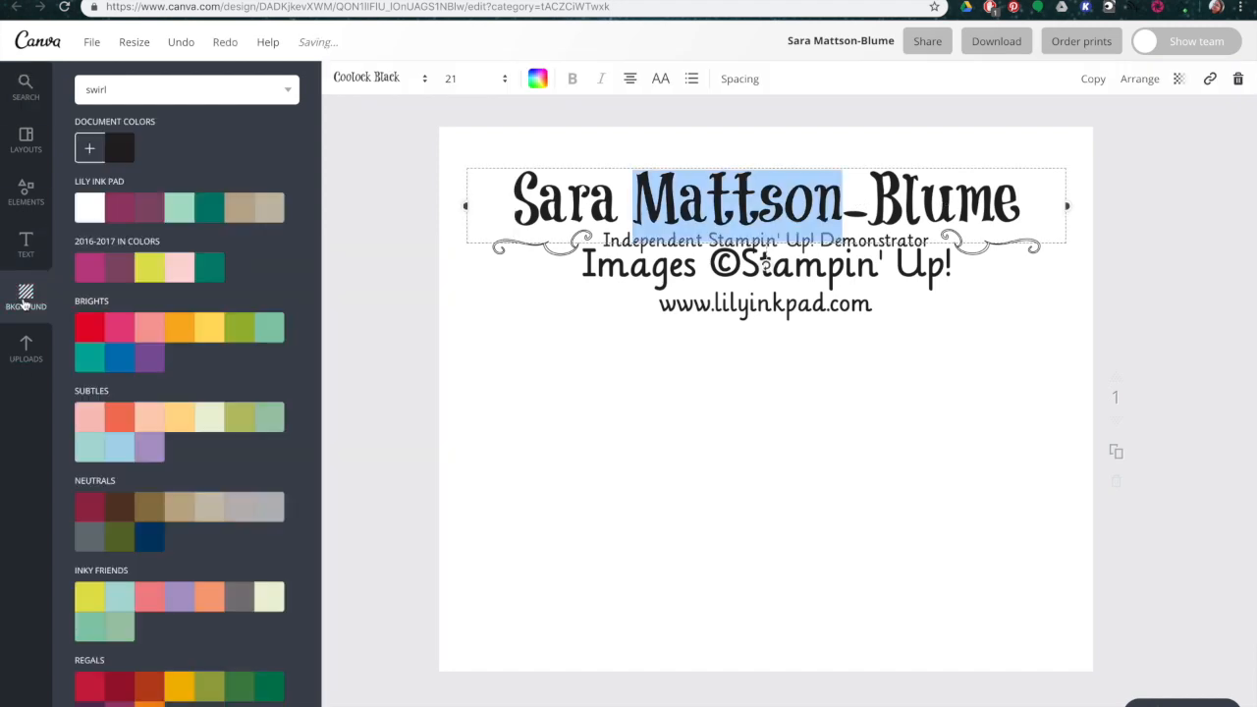
click(116, 153)
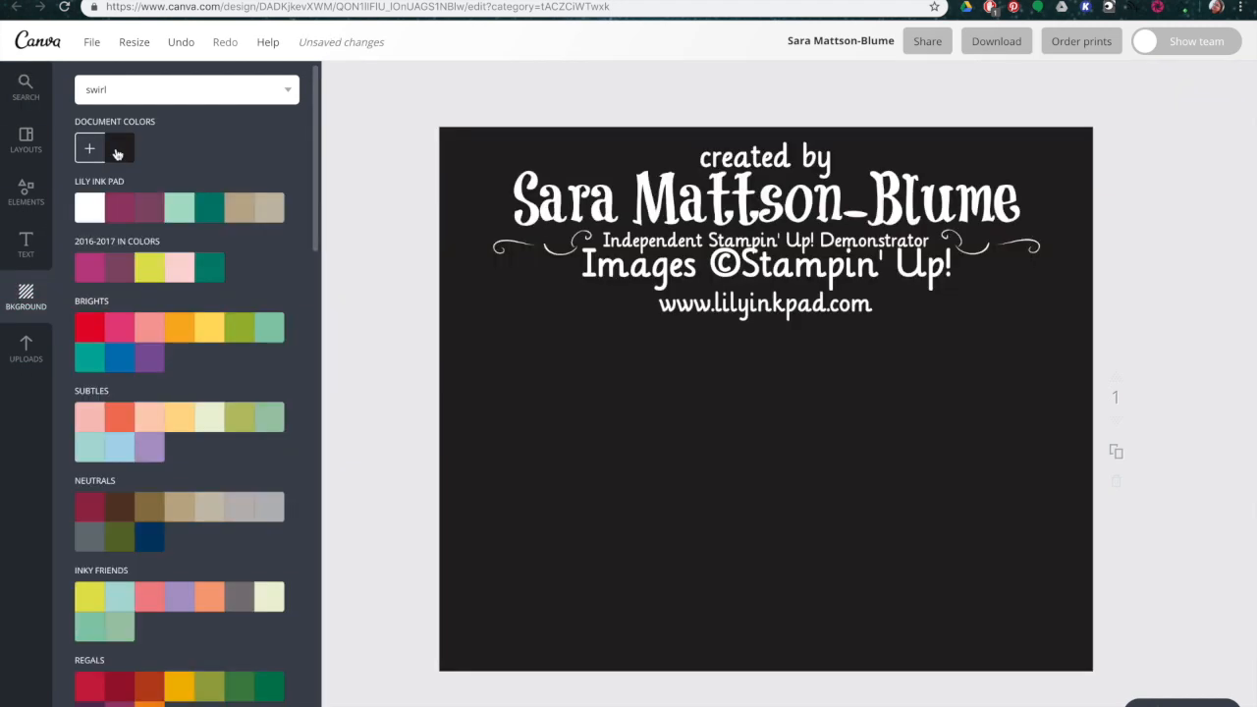
click(622, 441)
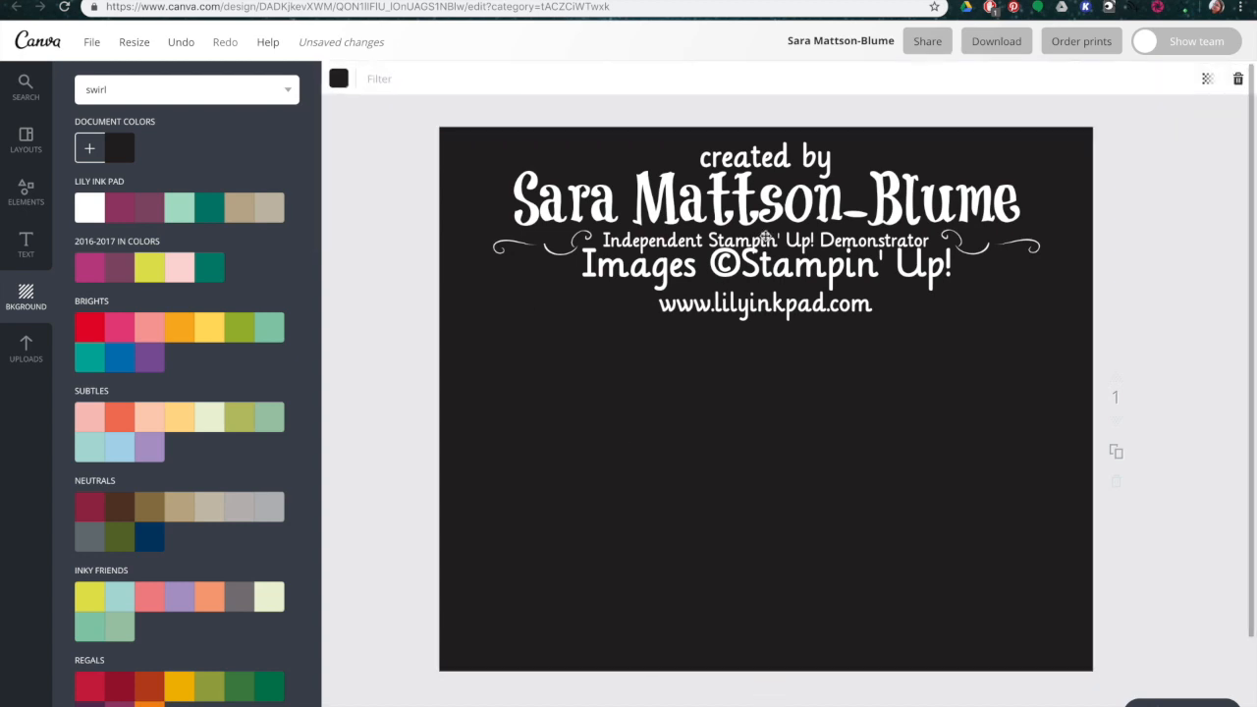
Set the text colour of the creator's name line to white.
click(765, 238)
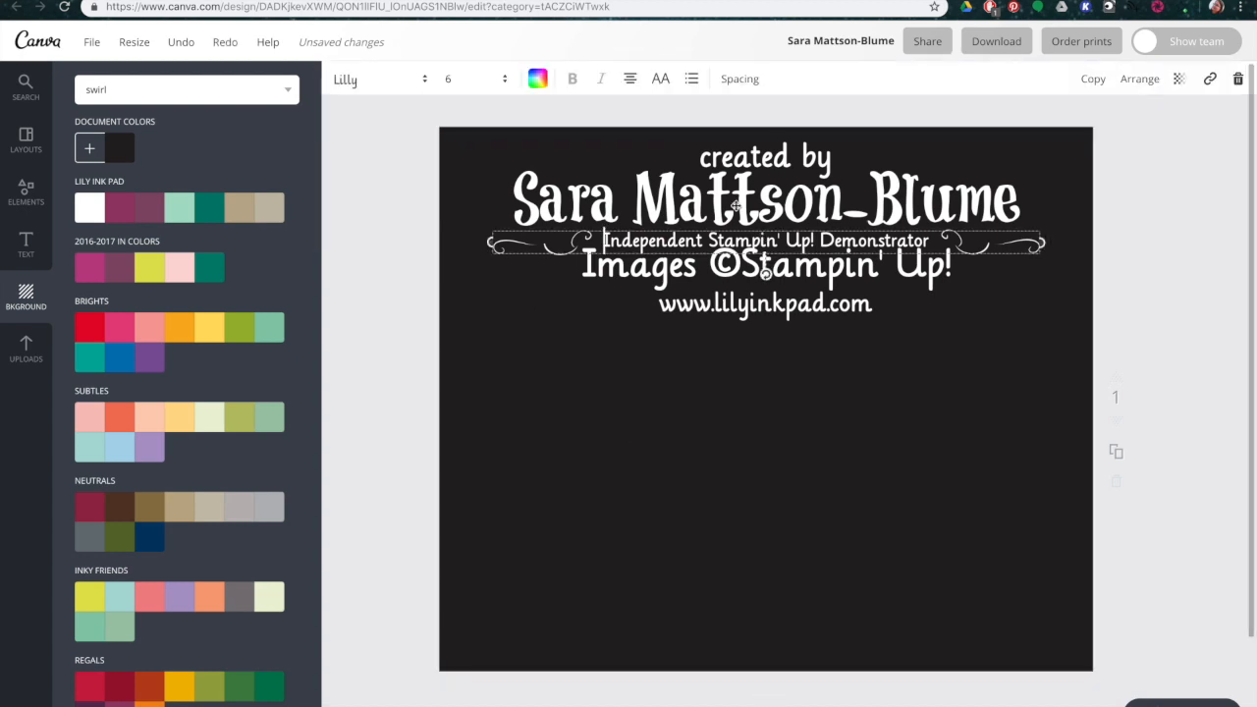
click(736, 204)
click(767, 225)
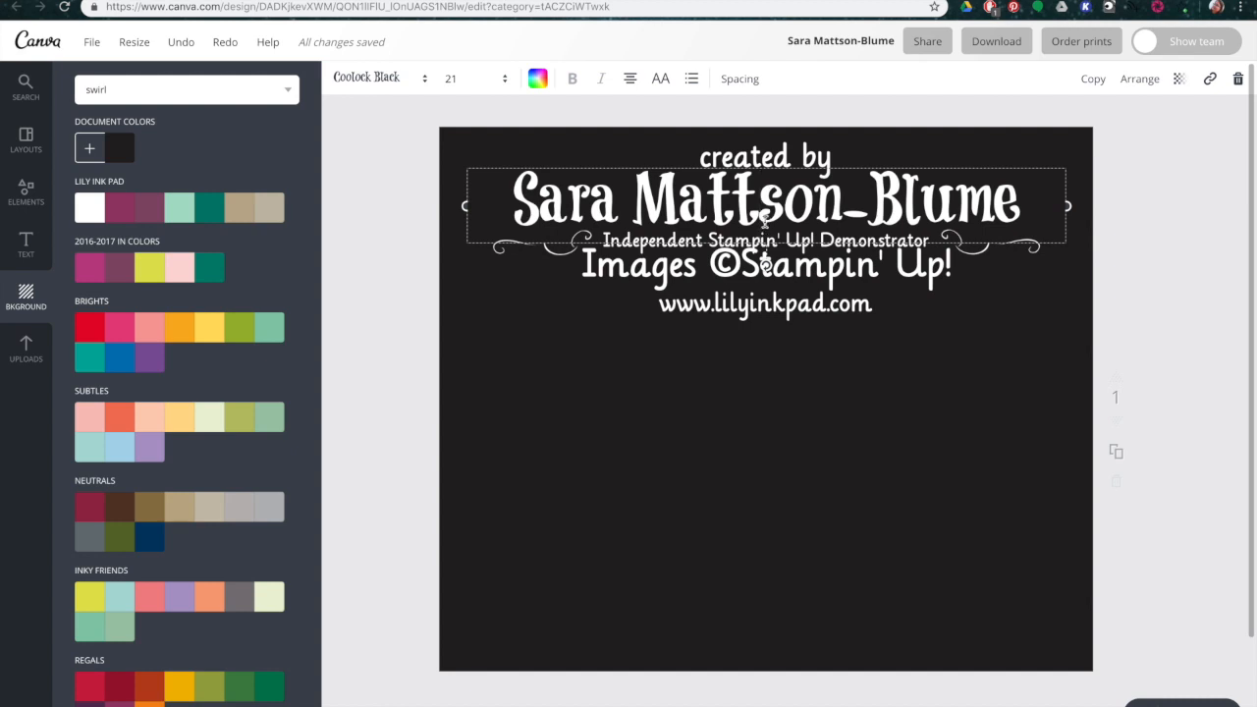
drag(1023, 208, 458, 197)
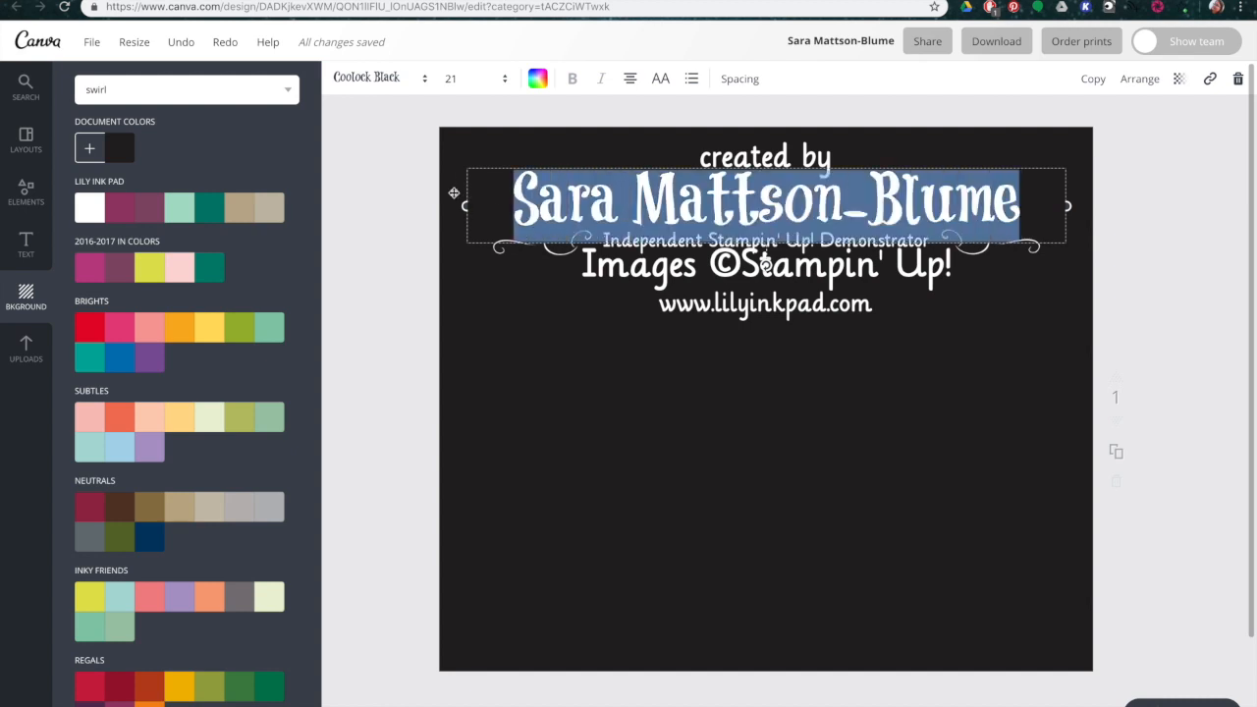
click(538, 80)
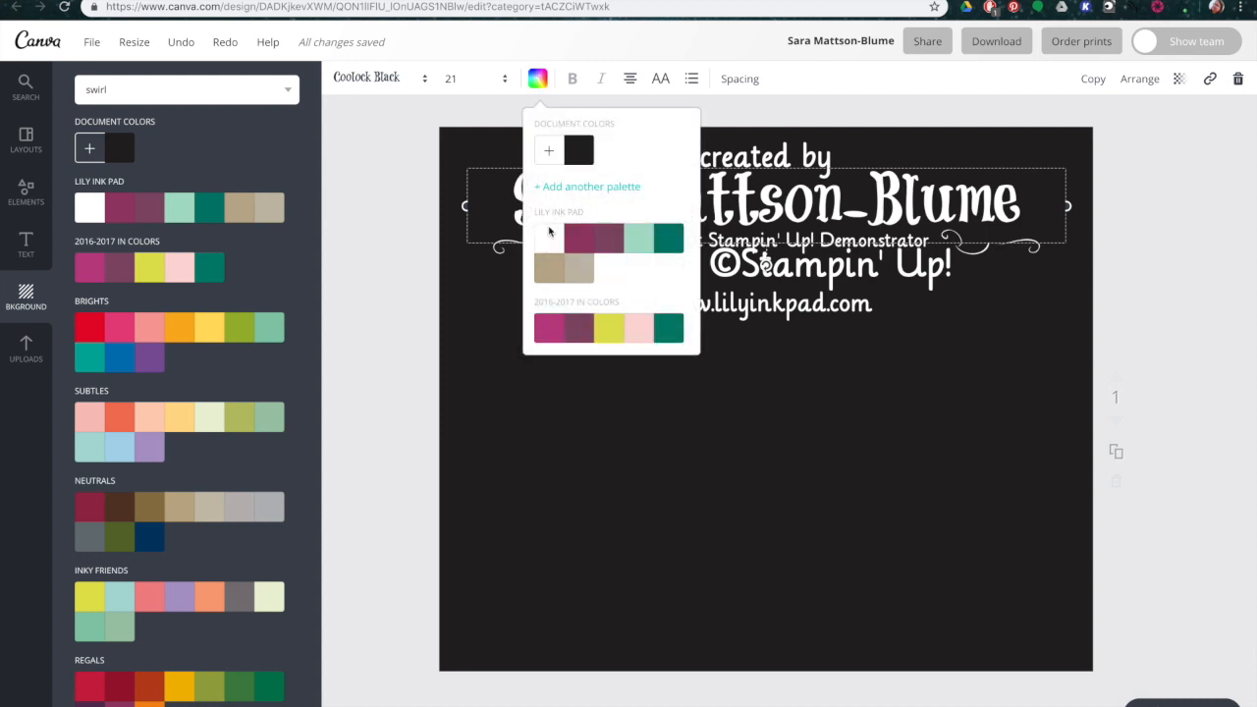
click(548, 238)
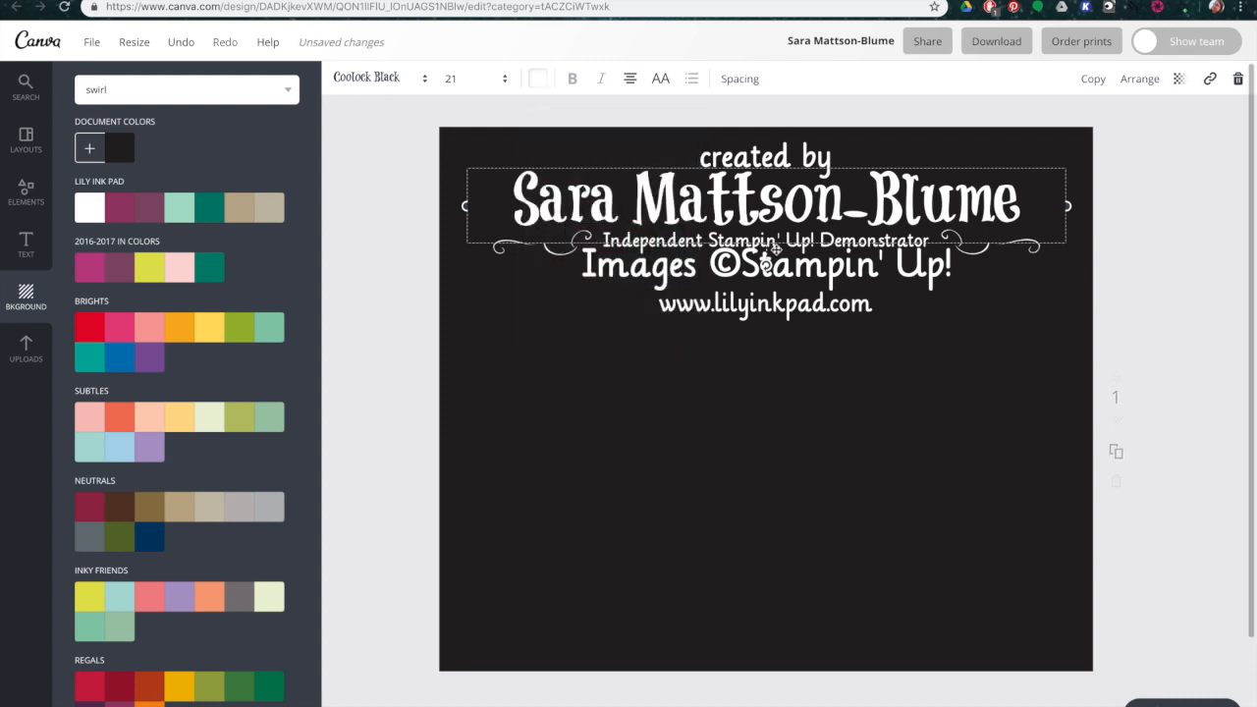
click(1172, 181)
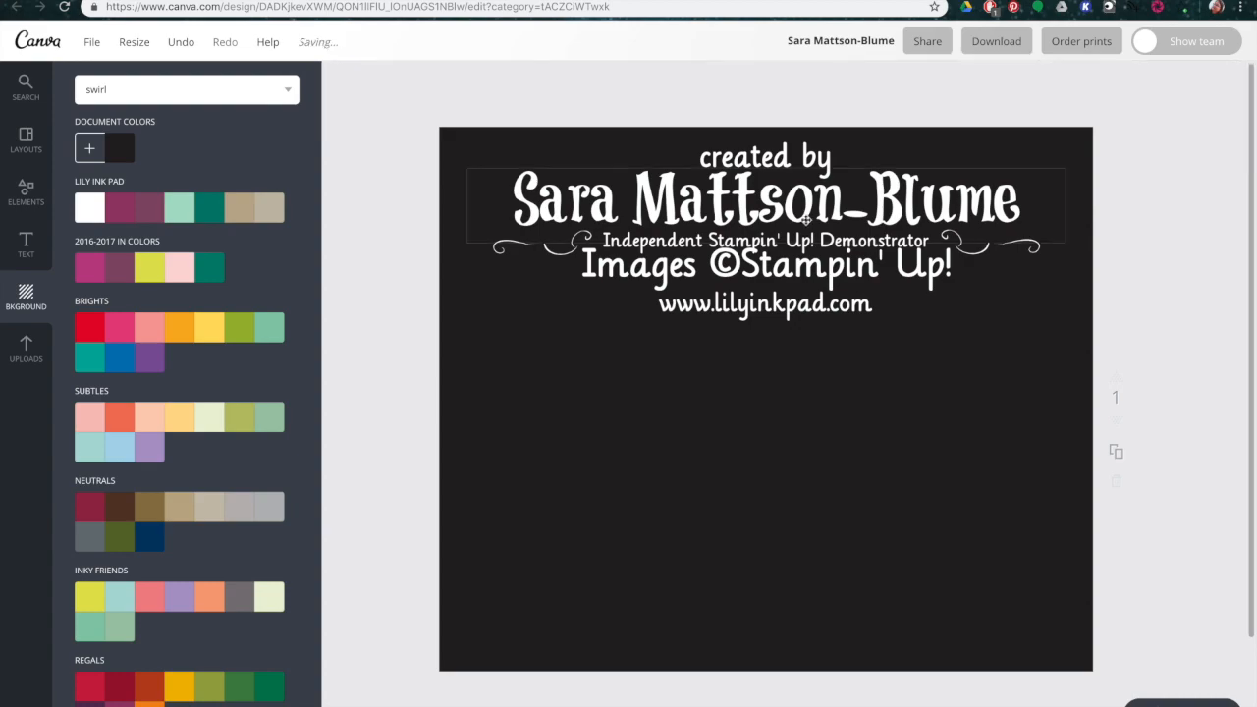
Resize the design to a custom height of 100 to make a wide, shallow strip.
click(133, 41)
double_click(160, 94)
text(100)
key(Return)
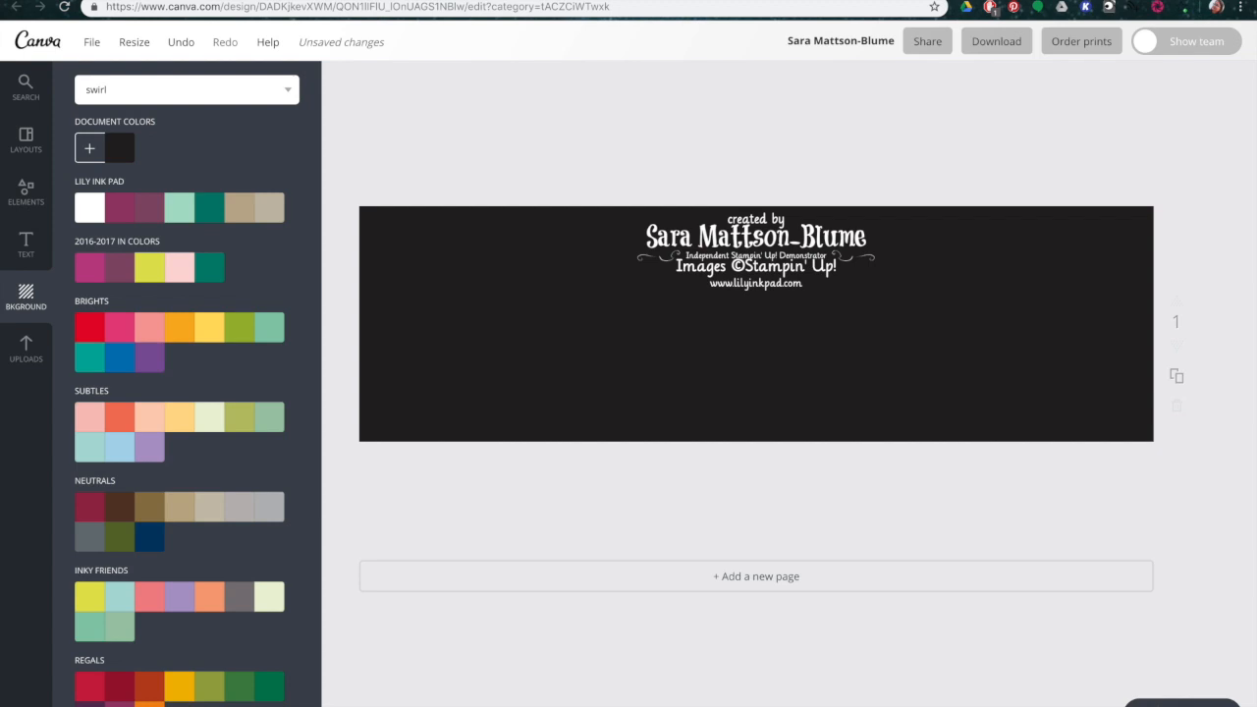
Select all the text lines and both swirls on the label and group them.
click(766, 255)
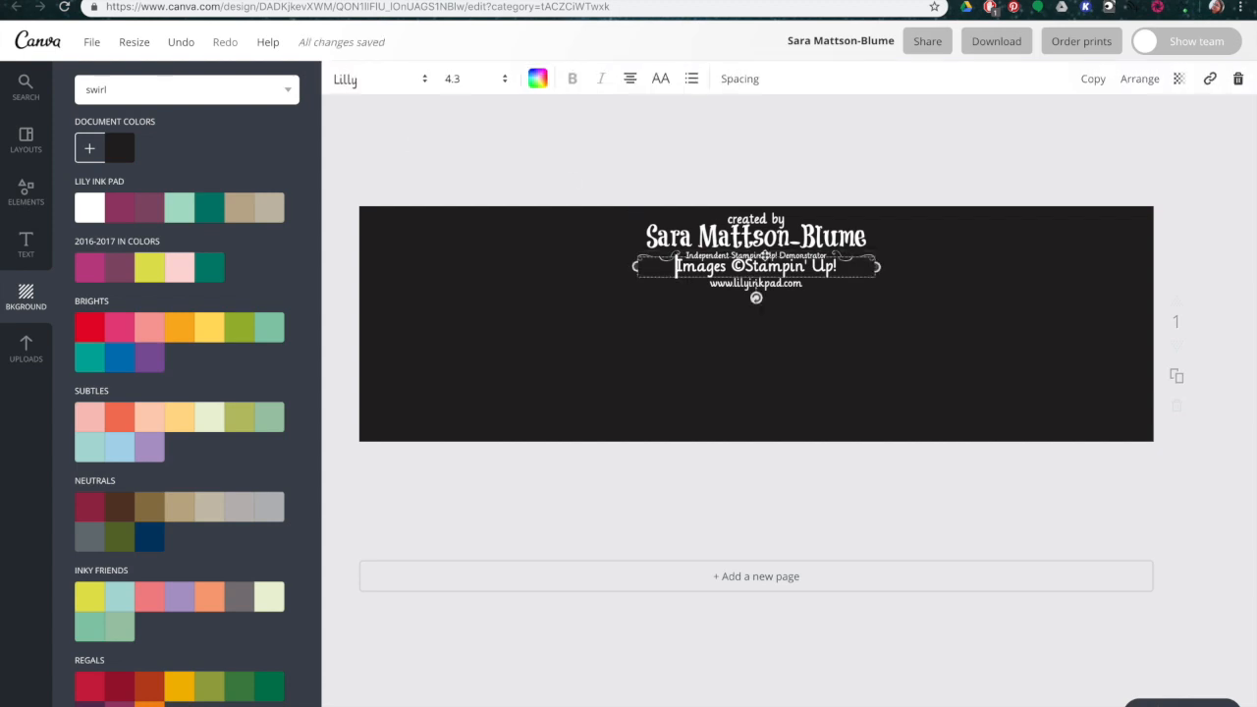
click(663, 193)
drag(664, 193, 876, 317)
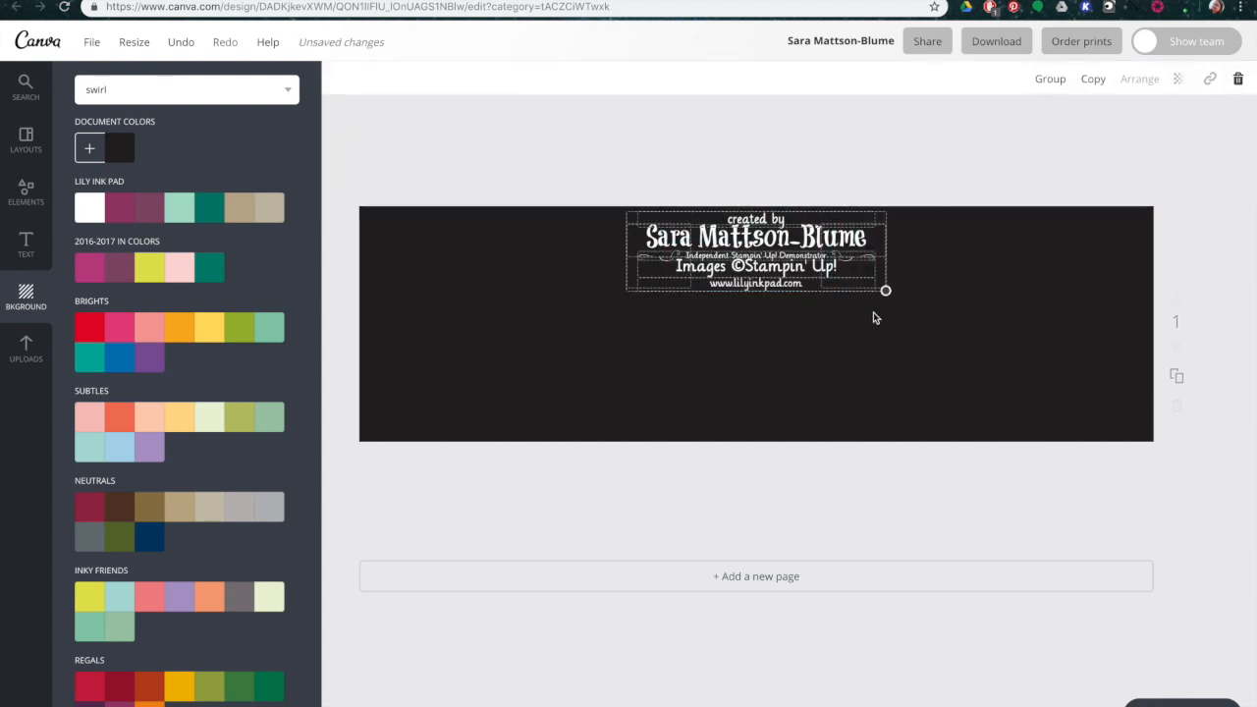
click(1051, 83)
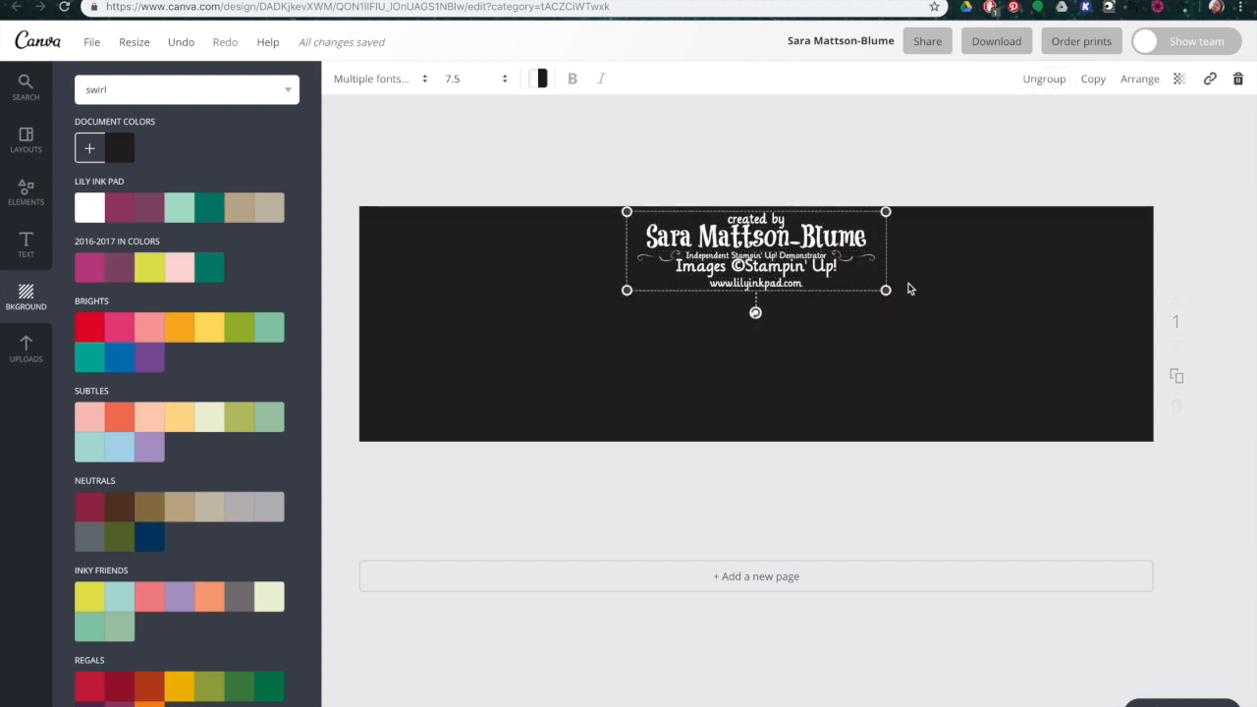
Move the grouped label to the page's left edge and enlarge it to about size 18.7, filling most of the height.
drag(886, 290, 1104, 405)
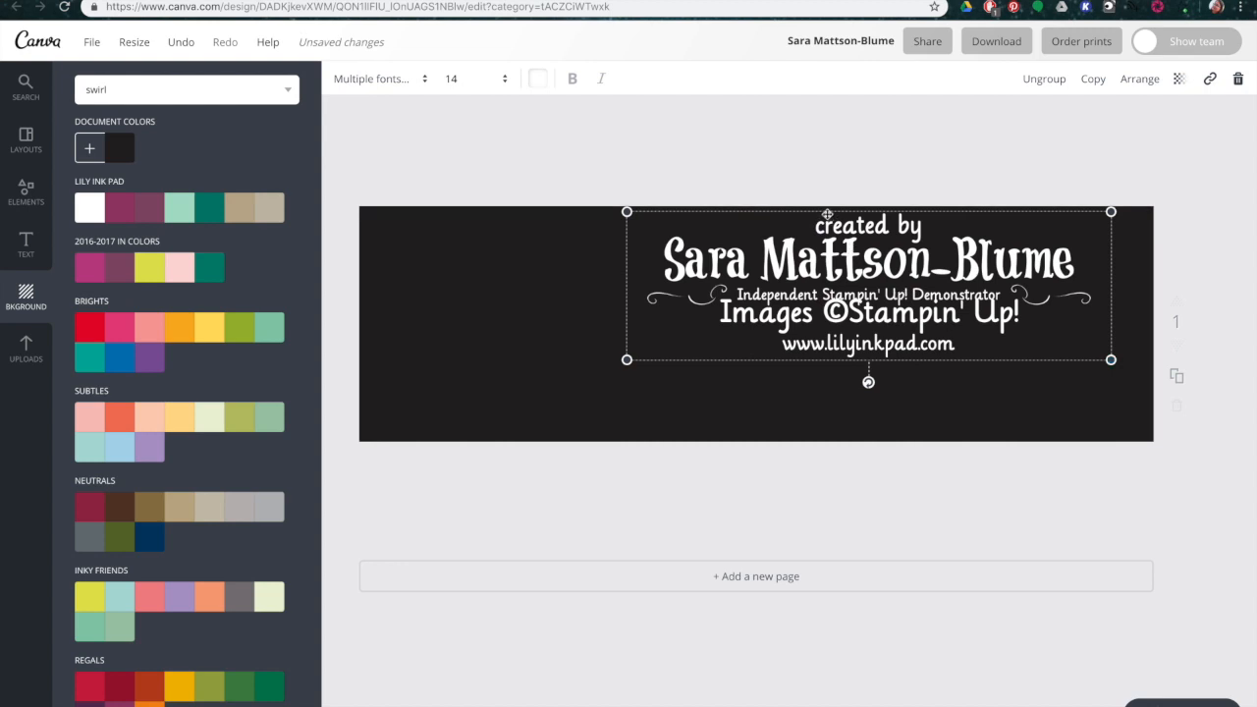
drag(690, 217, 436, 211)
drag(562, 216, 549, 234)
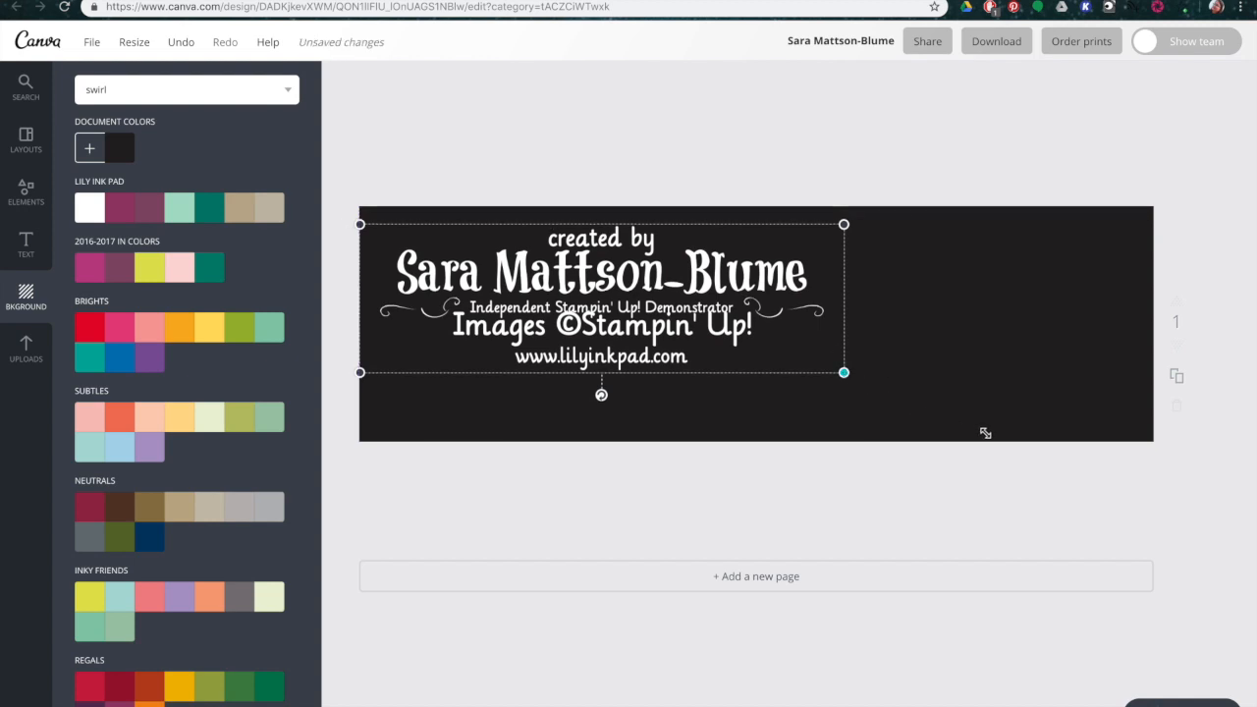
drag(1004, 448, 1006, 448)
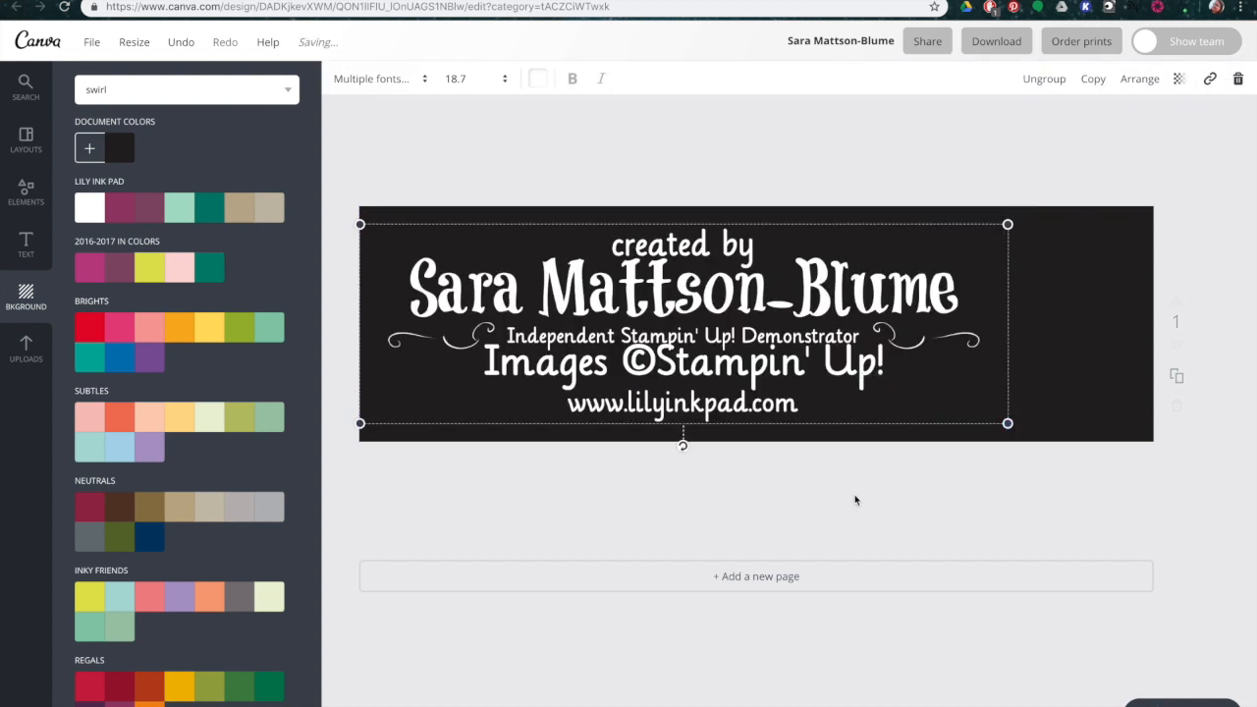
click(825, 471)
click(691, 342)
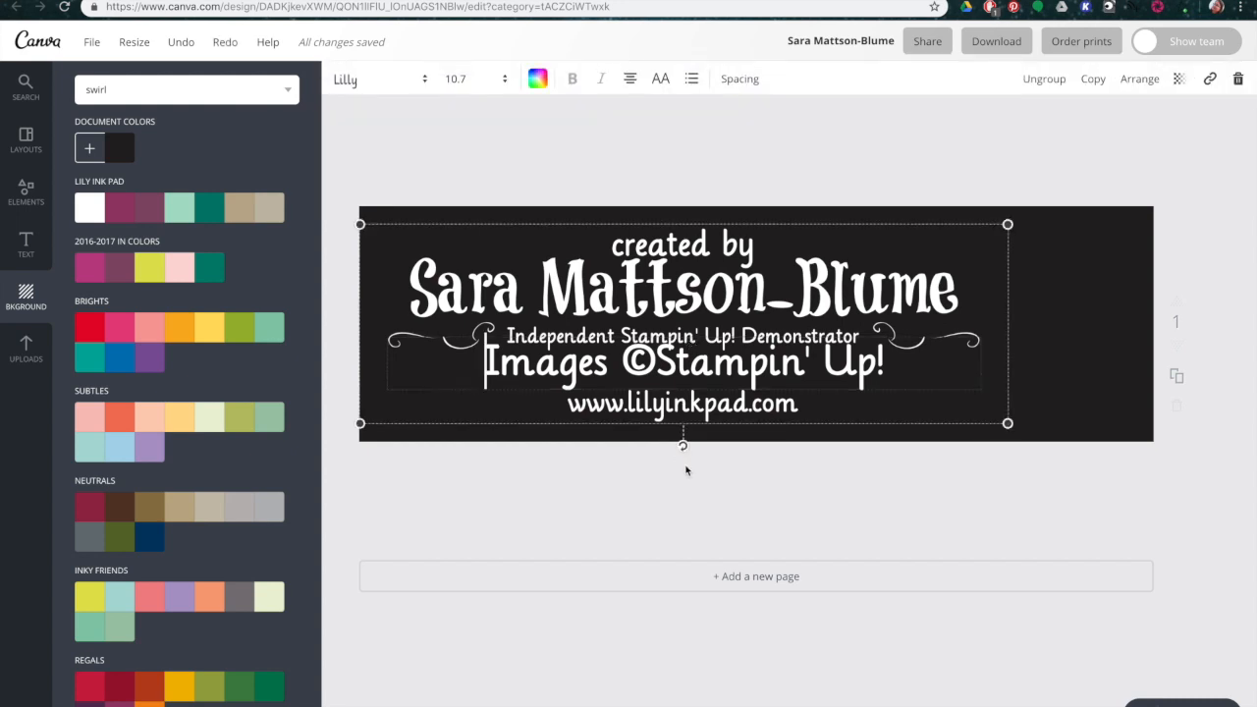
Ungroup the label and move the "Images ©Stampin' Up!" line slightly down, clear of the demonstrator line.
click(1045, 78)
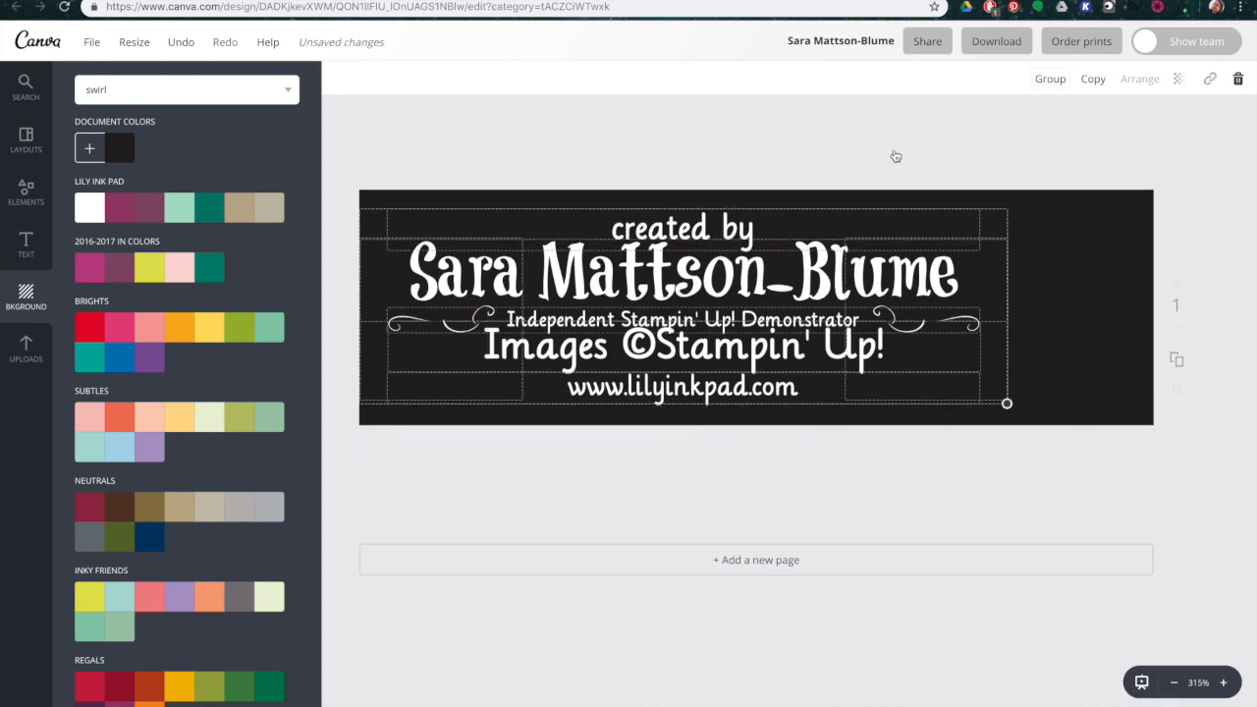
click(896, 157)
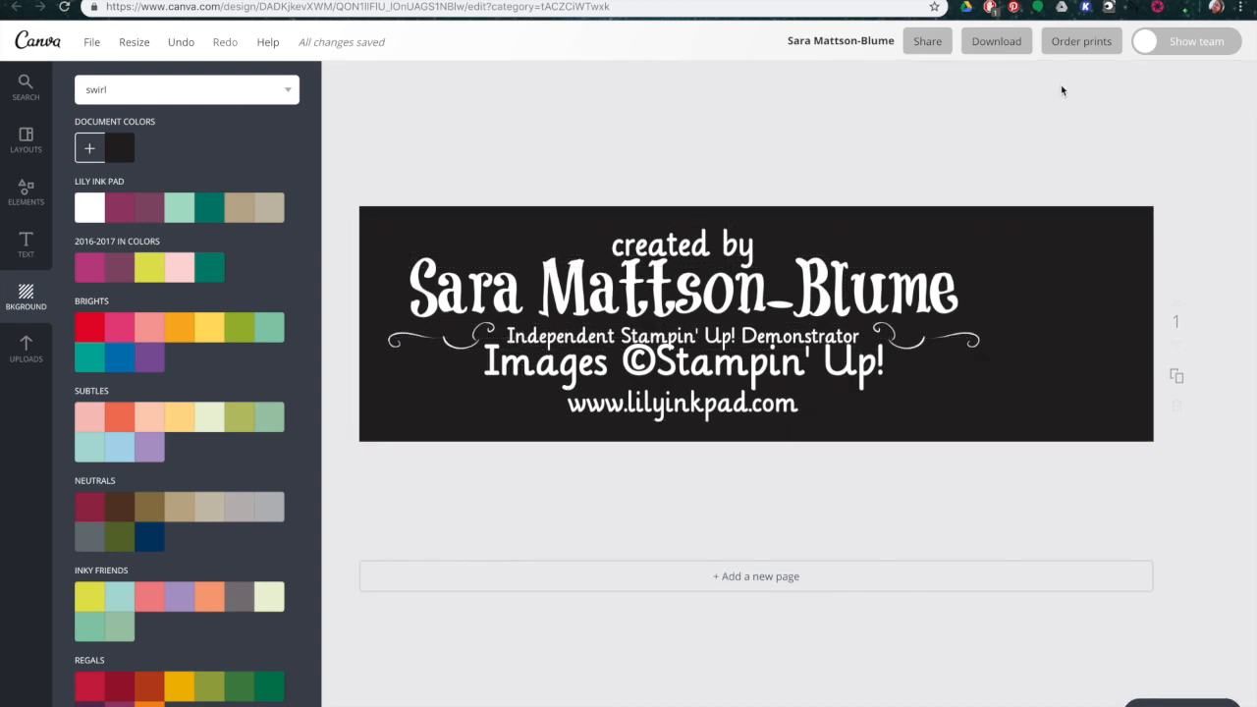
click(634, 371)
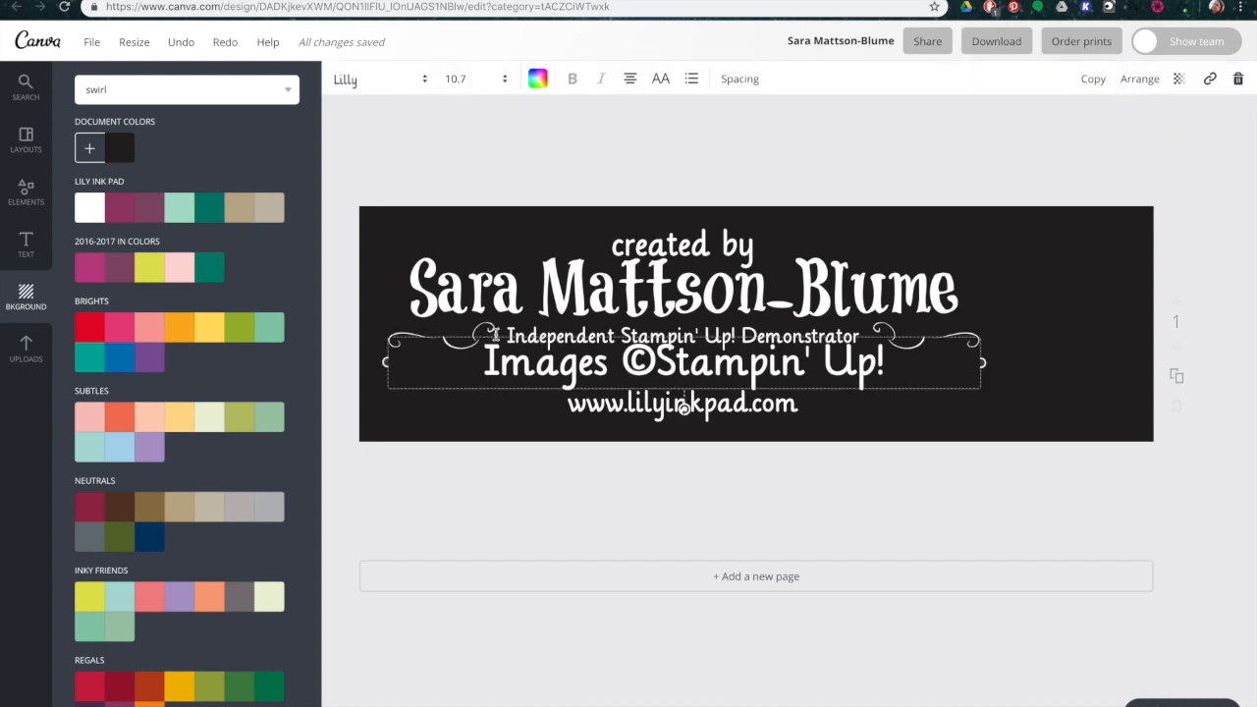
drag(493, 334, 493, 351)
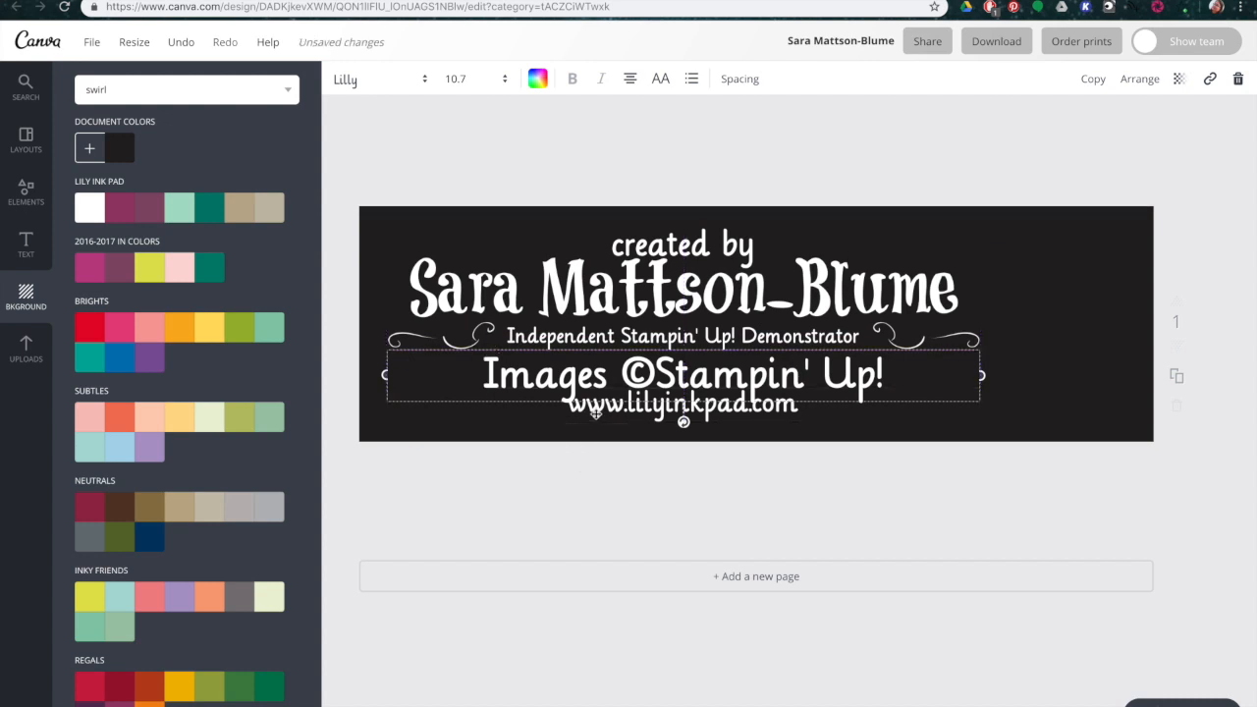
click(557, 479)
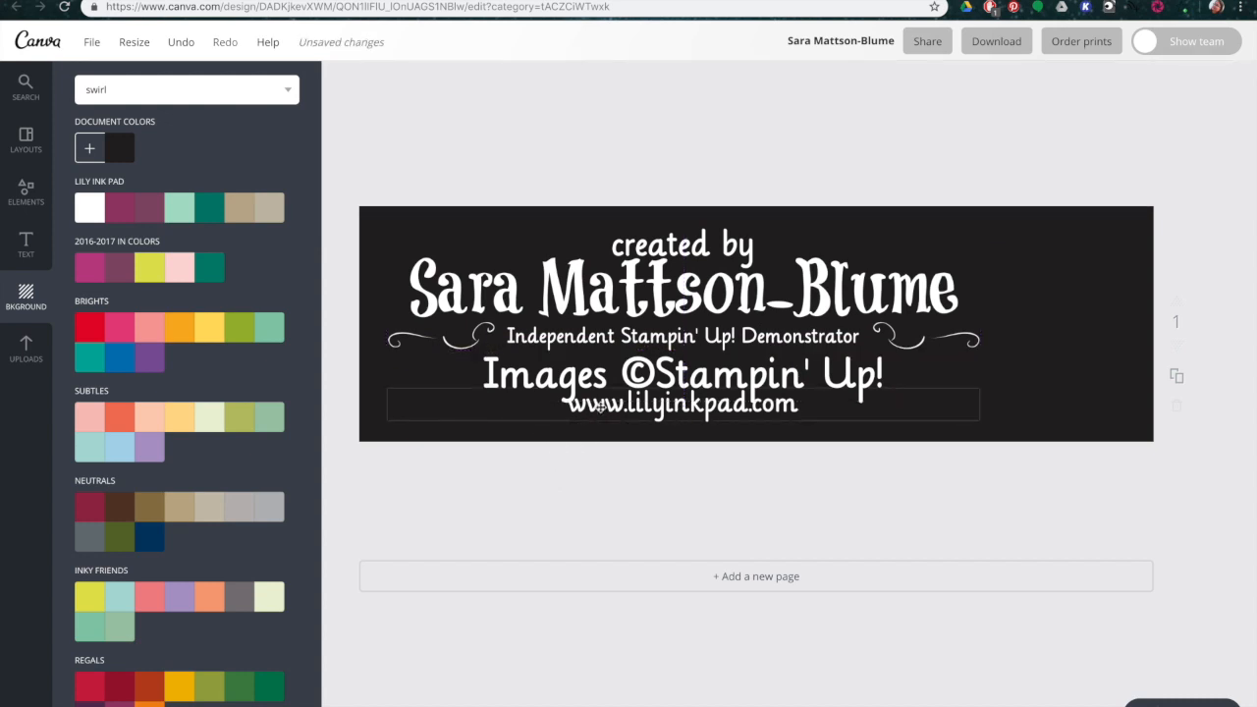
Move the web address line down to the strip's bottom edge, clear of the image copyright line.
click(596, 397)
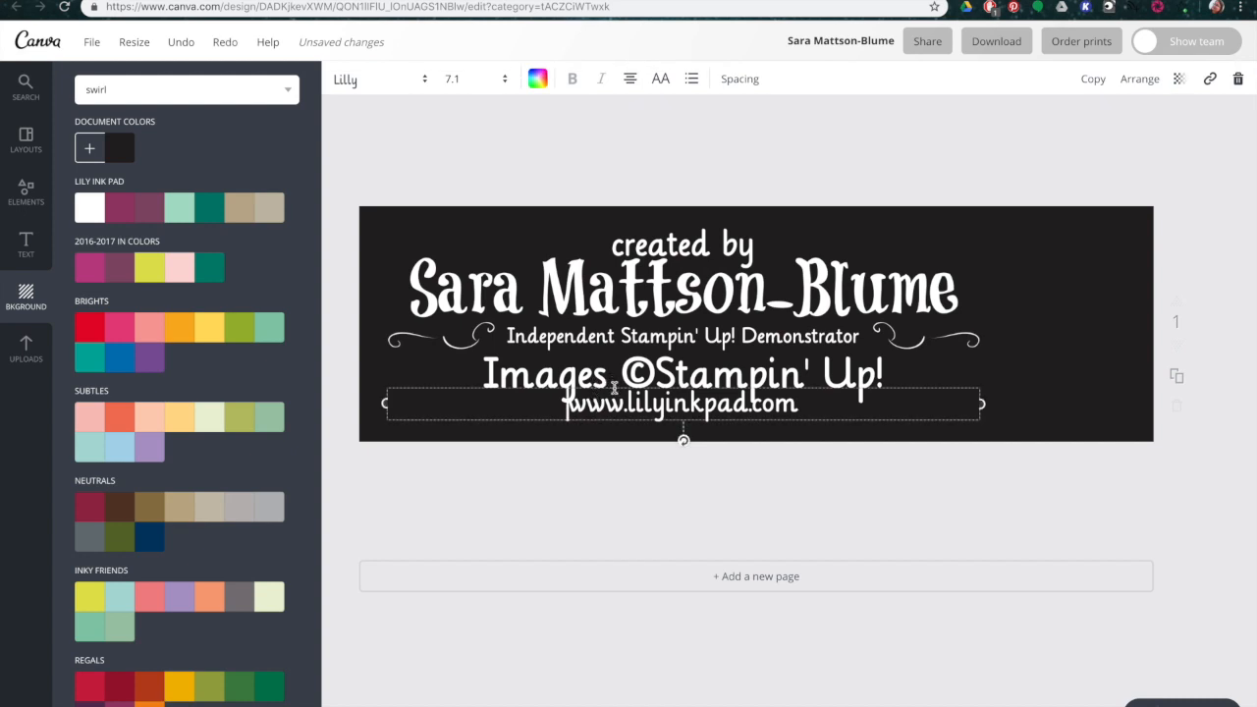
mouse_move(614, 388)
mouse_down()
mouse_move(620, 415)
mouse_move(619, 393)
mouse_up()
click(544, 507)
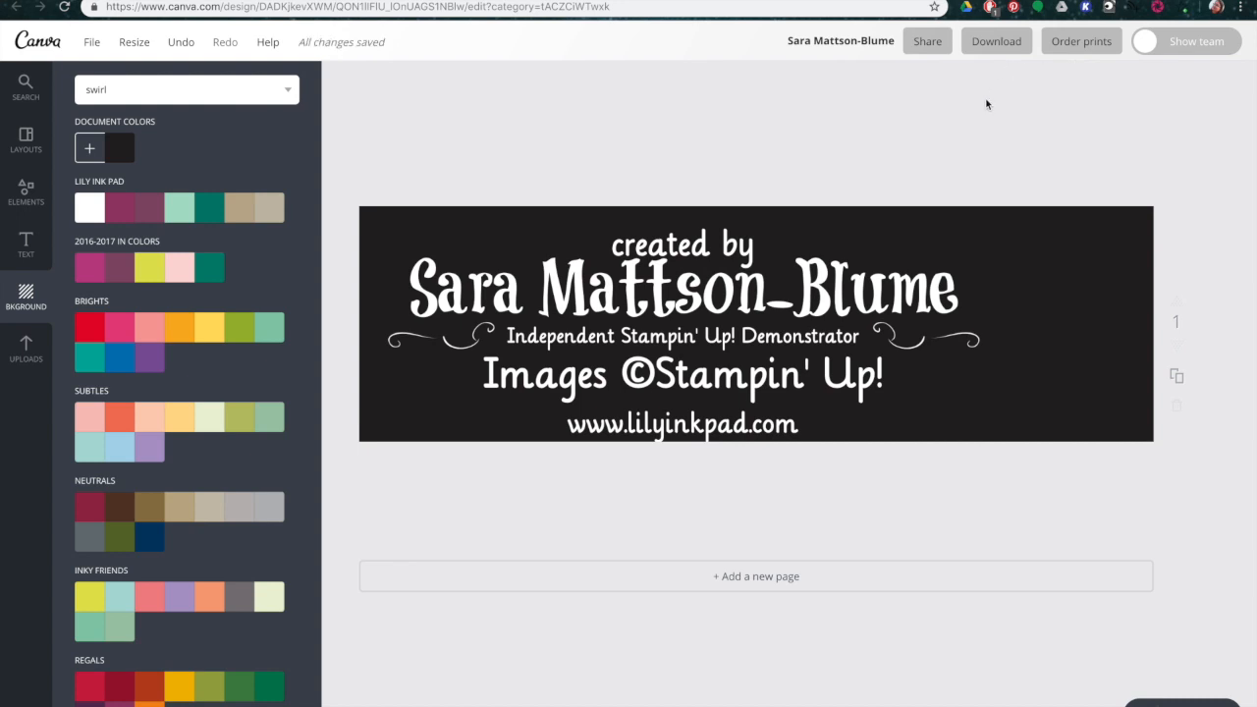
Download the label as a PNG with a transparent background and add the downloaded file to the uploaded images.
click(1008, 46)
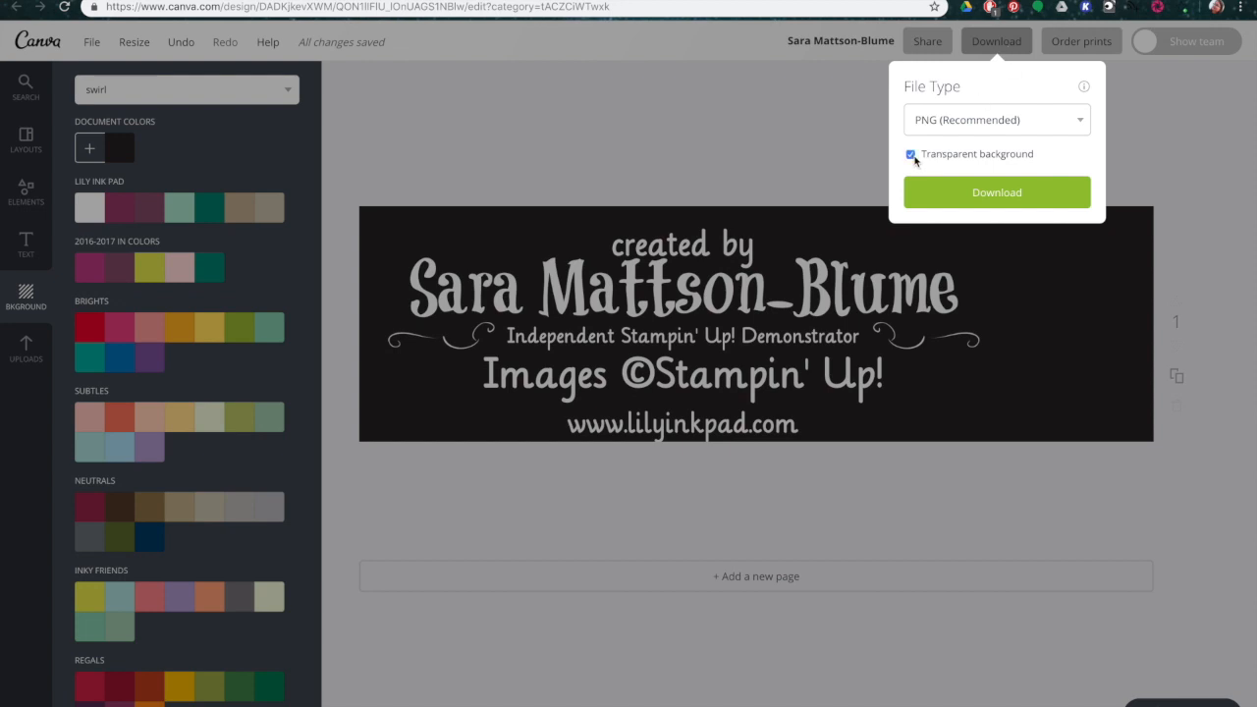
click(984, 195)
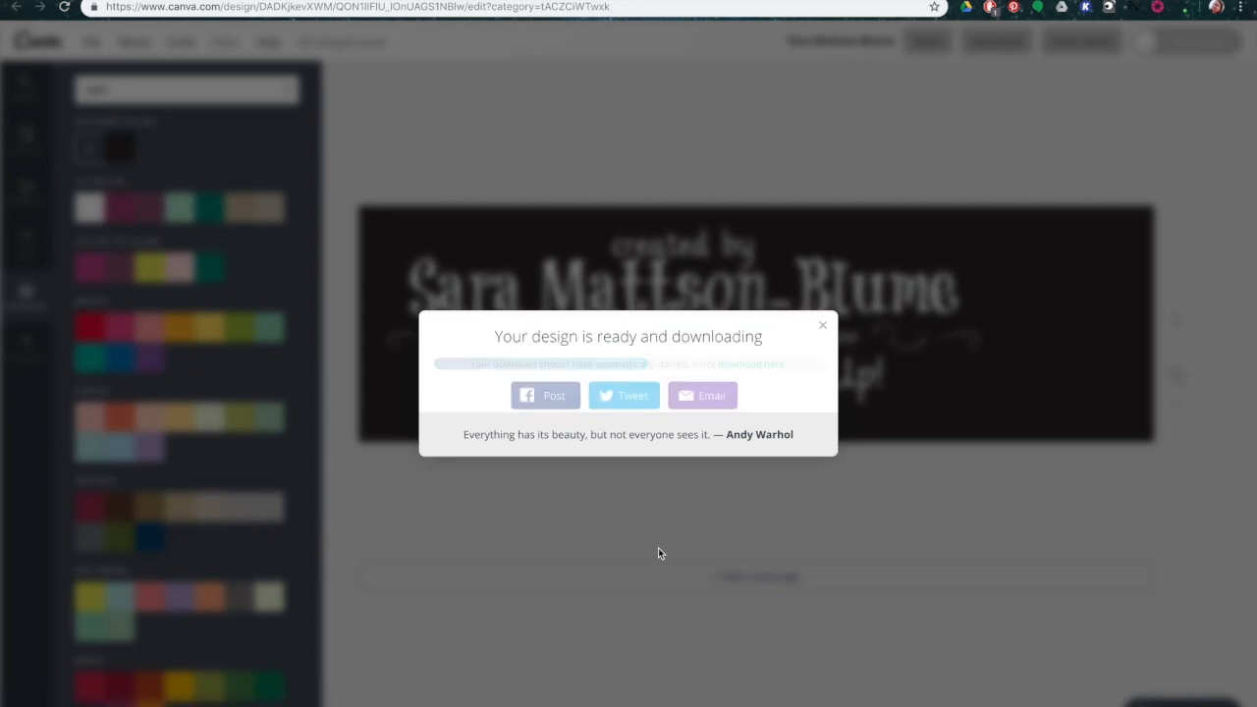
drag(155, 624, 213, 537)
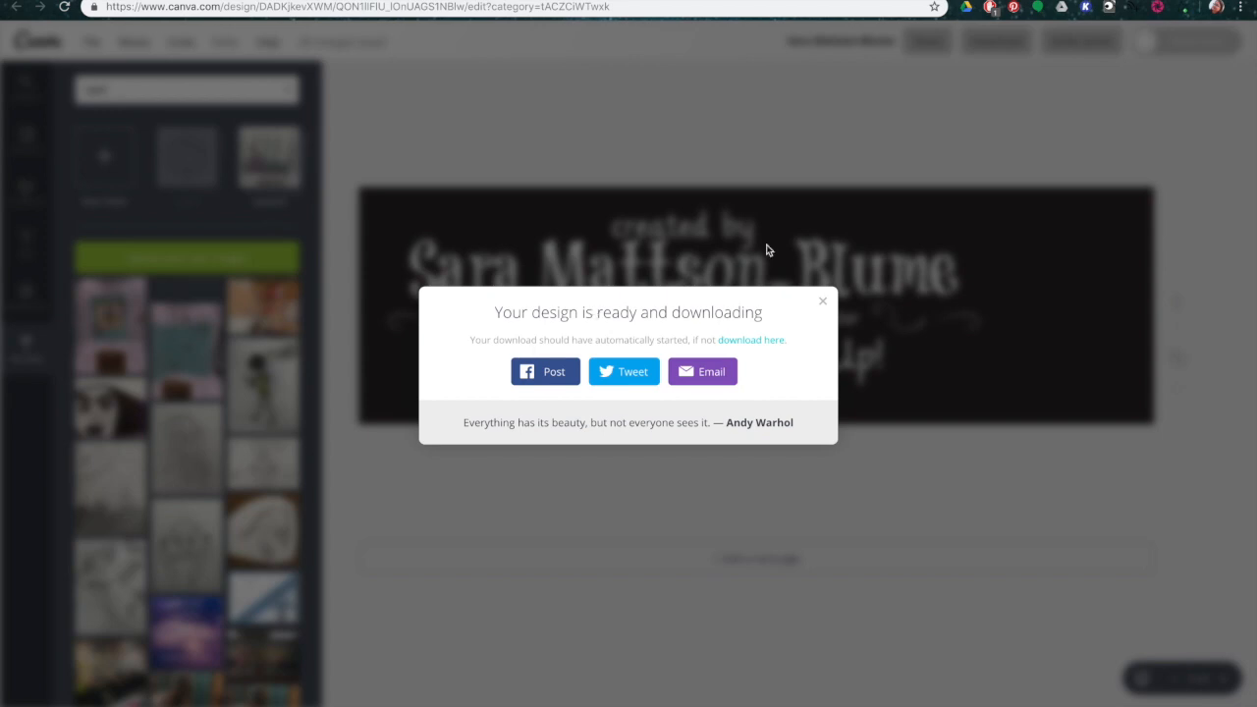
click(823, 300)
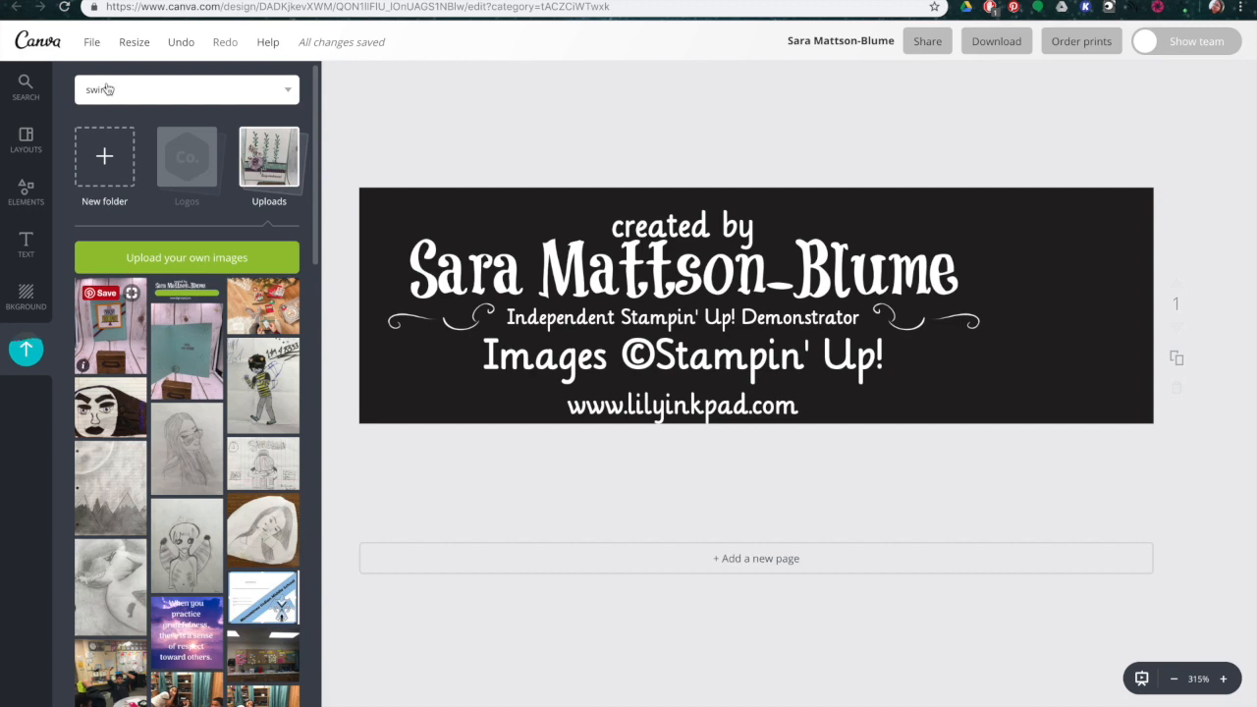
Return to the overview of all designs and create a new Social Media design.
click(93, 43)
click(94, 40)
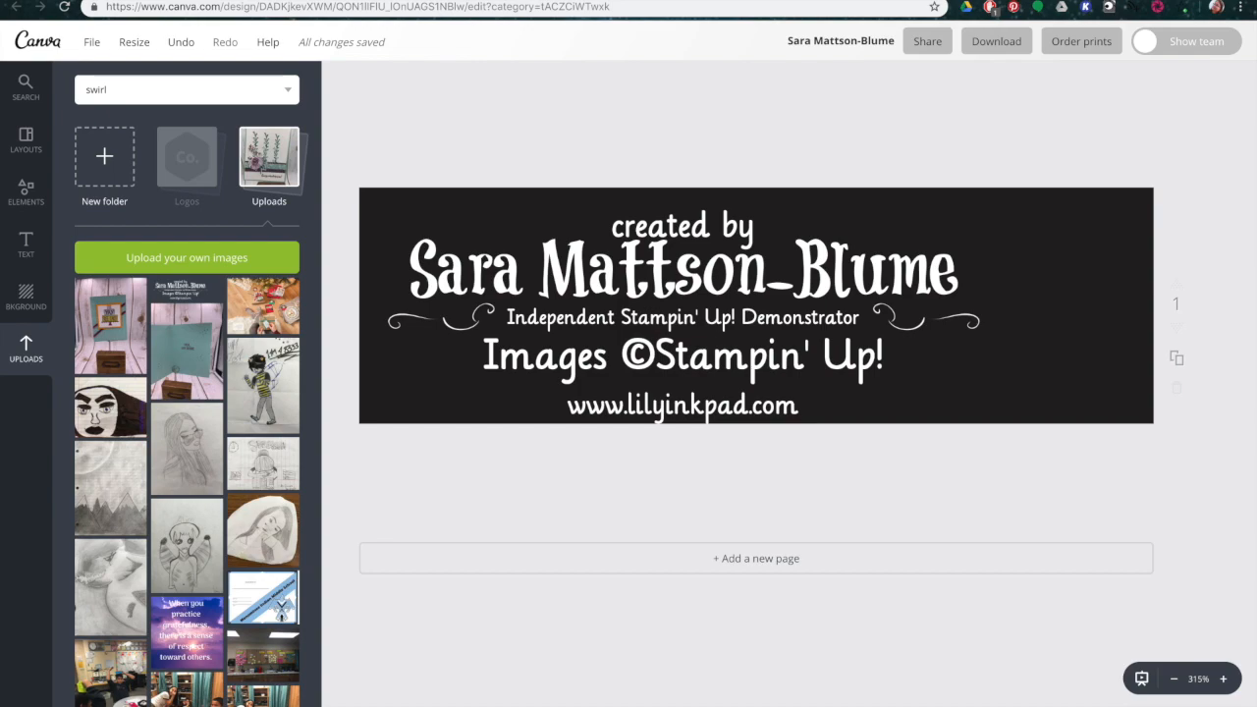
key(ctrl+shift+Tab)
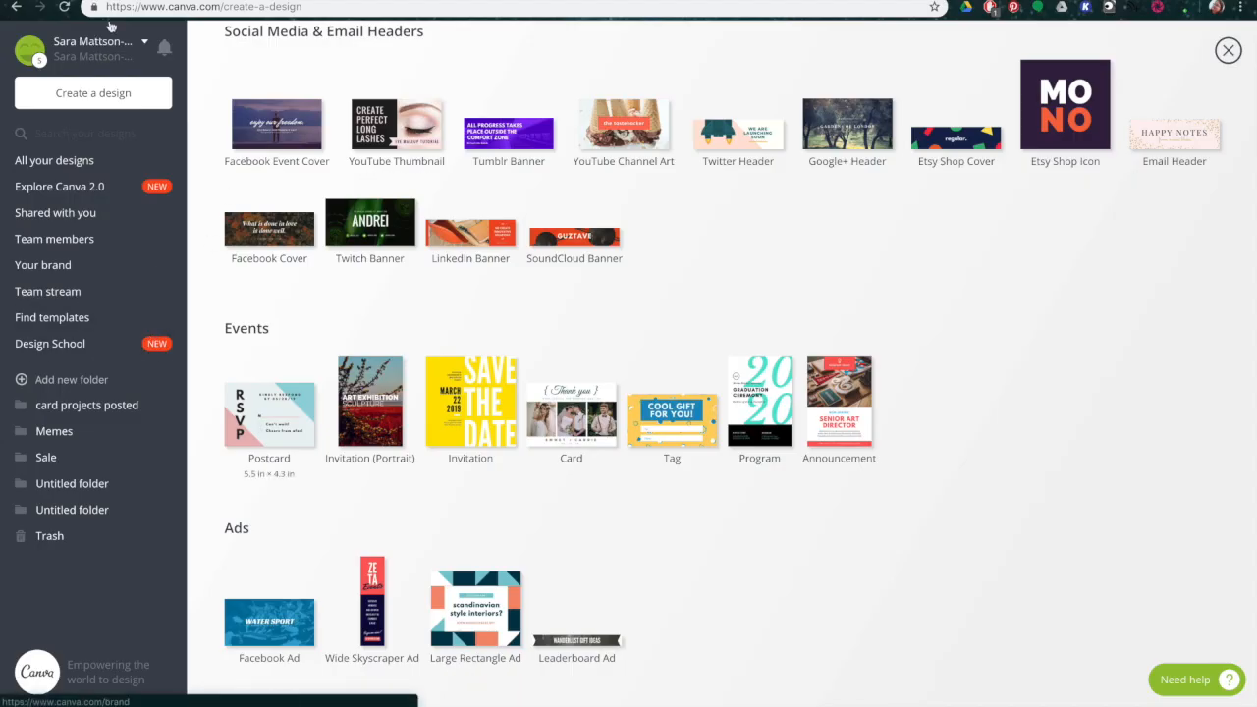
scroll(351, 359, up, 15)
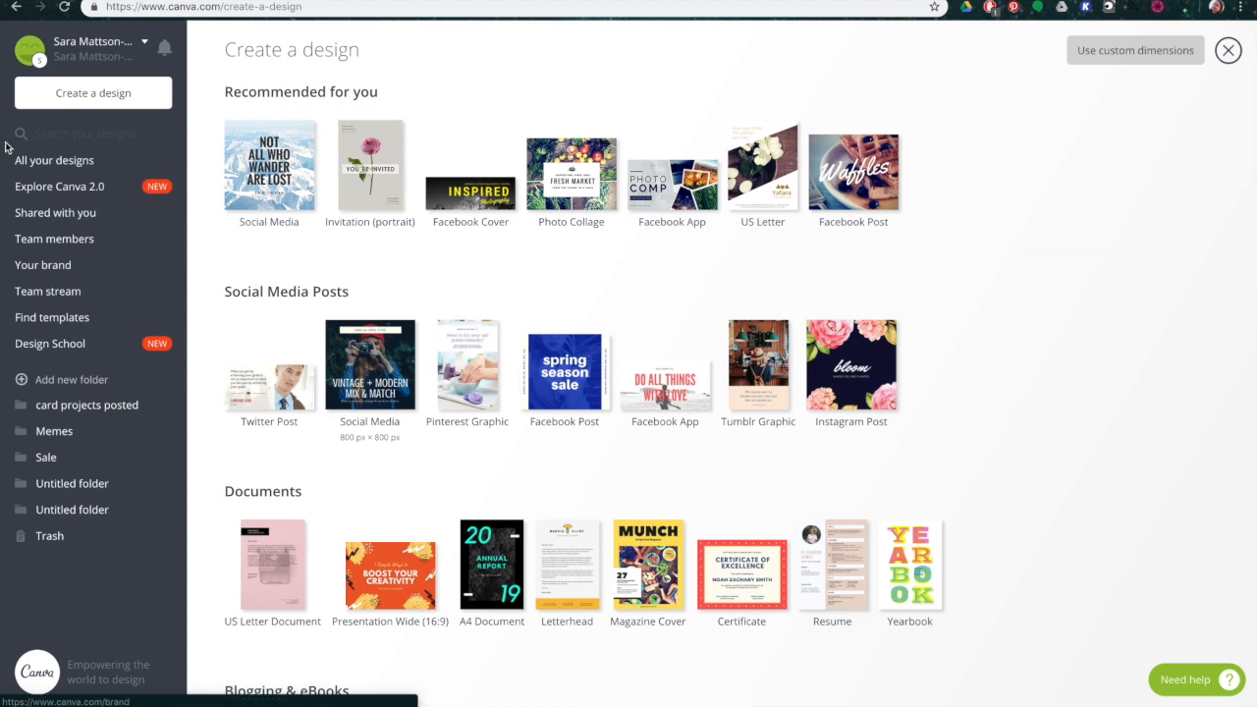
click(54, 167)
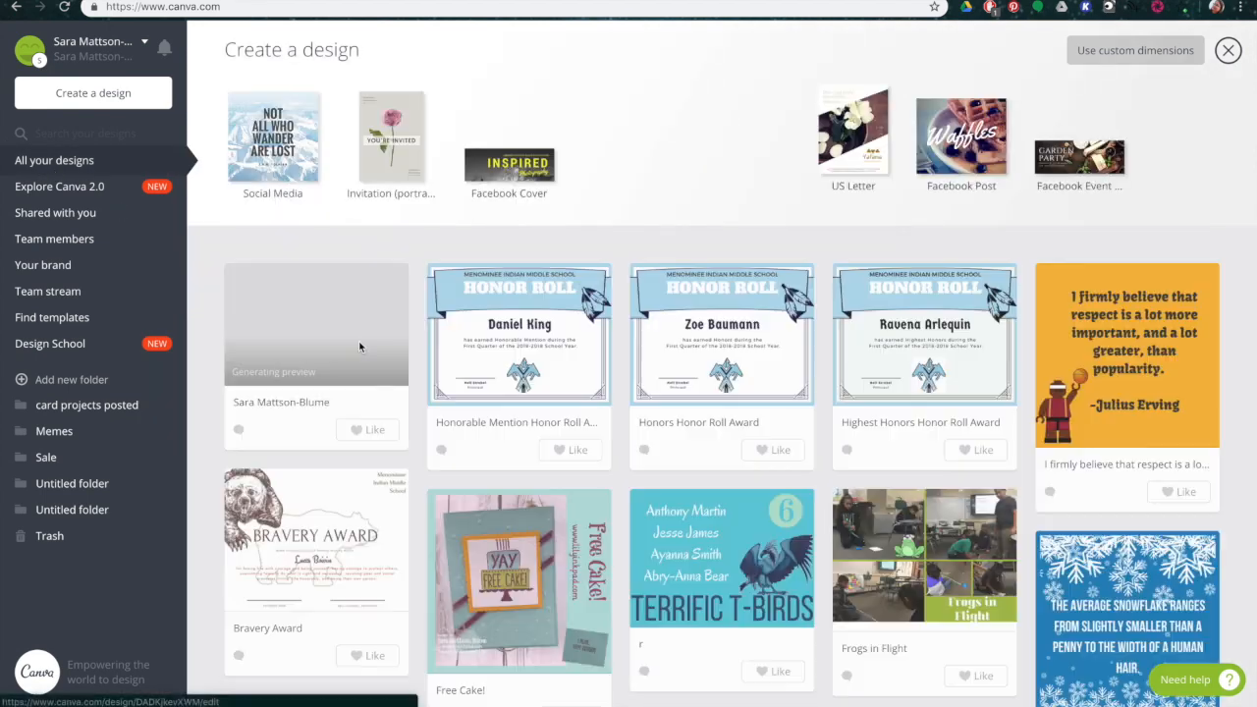
click(279, 142)
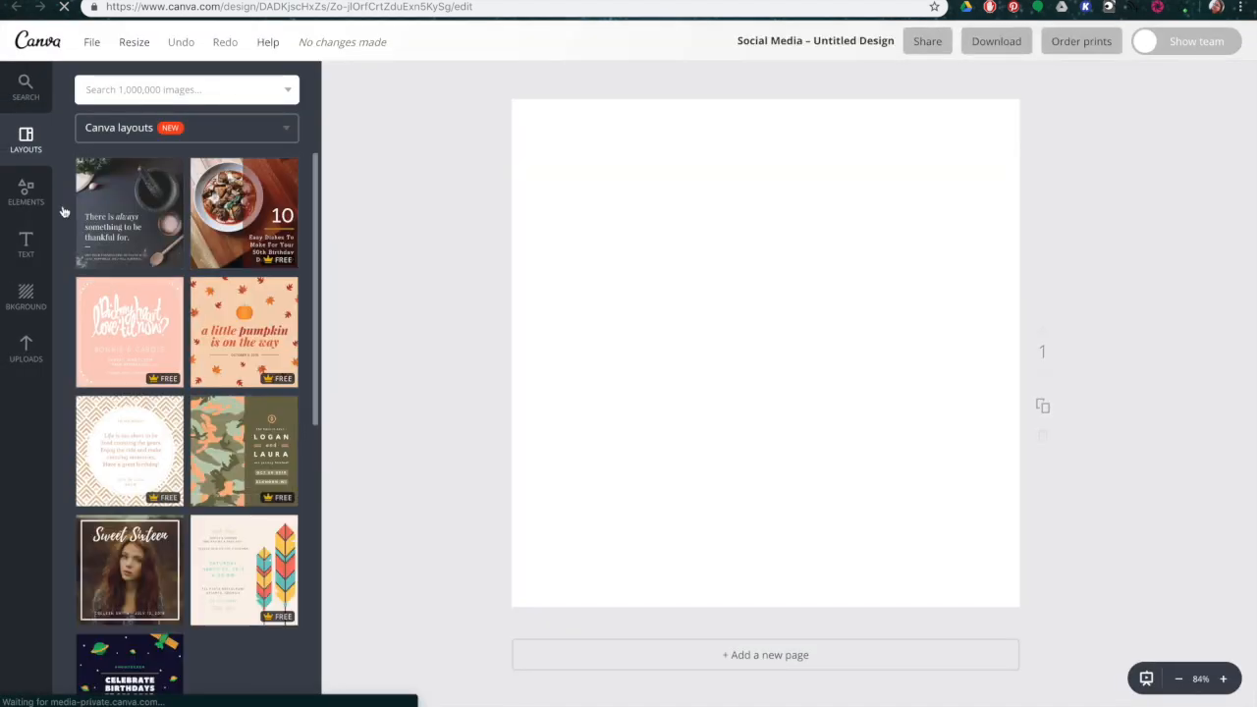
Place the uploaded "Yay Free Cake!" card photo on the blank page and add the uploaded label image over it.
click(28, 340)
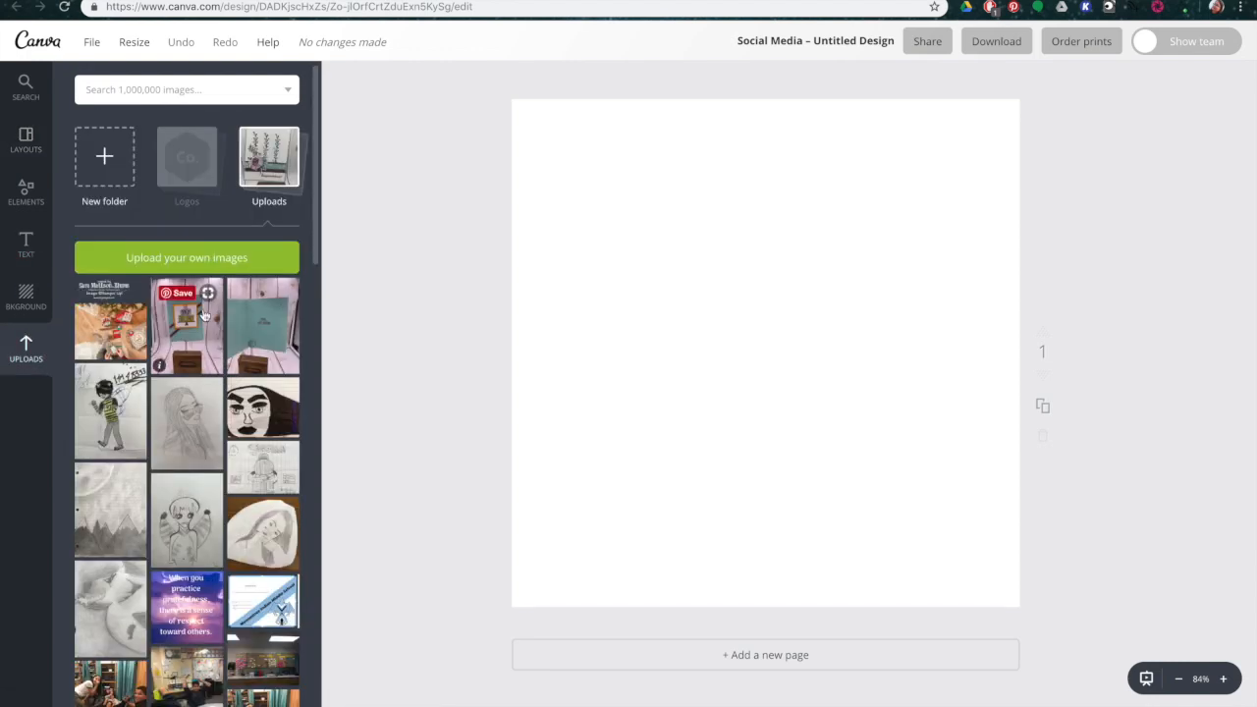
drag(191, 321, 808, 294)
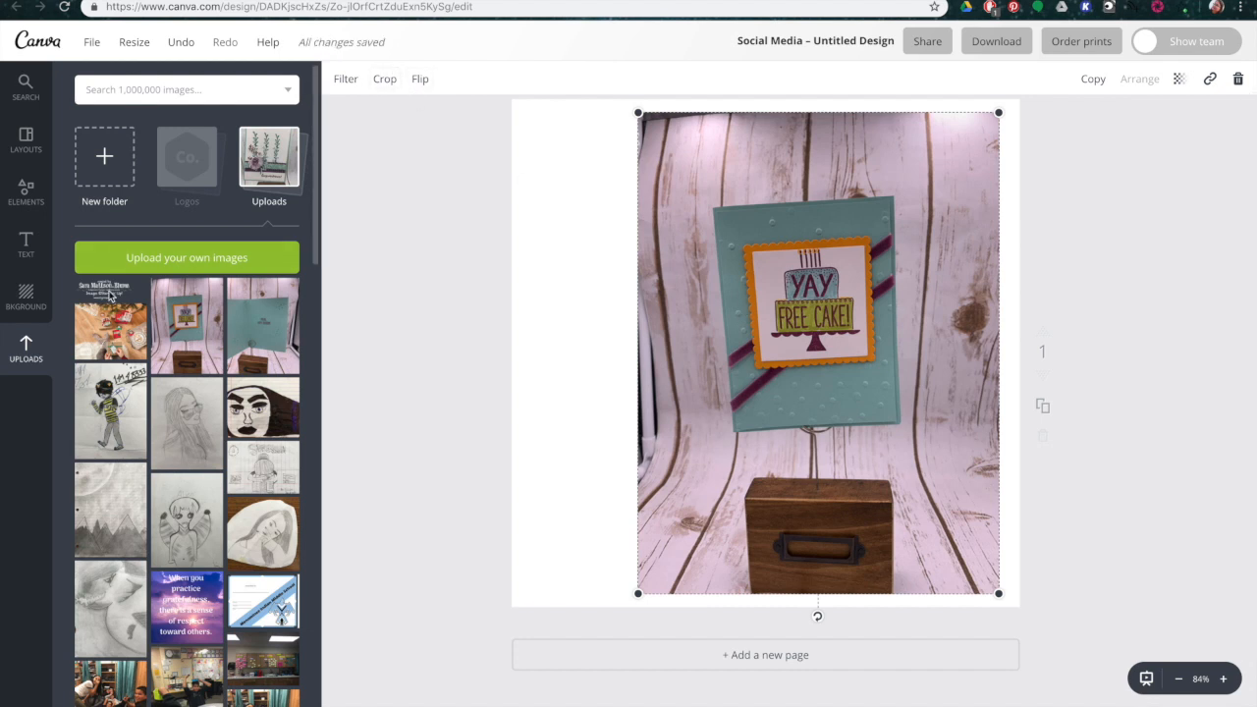
click(111, 295)
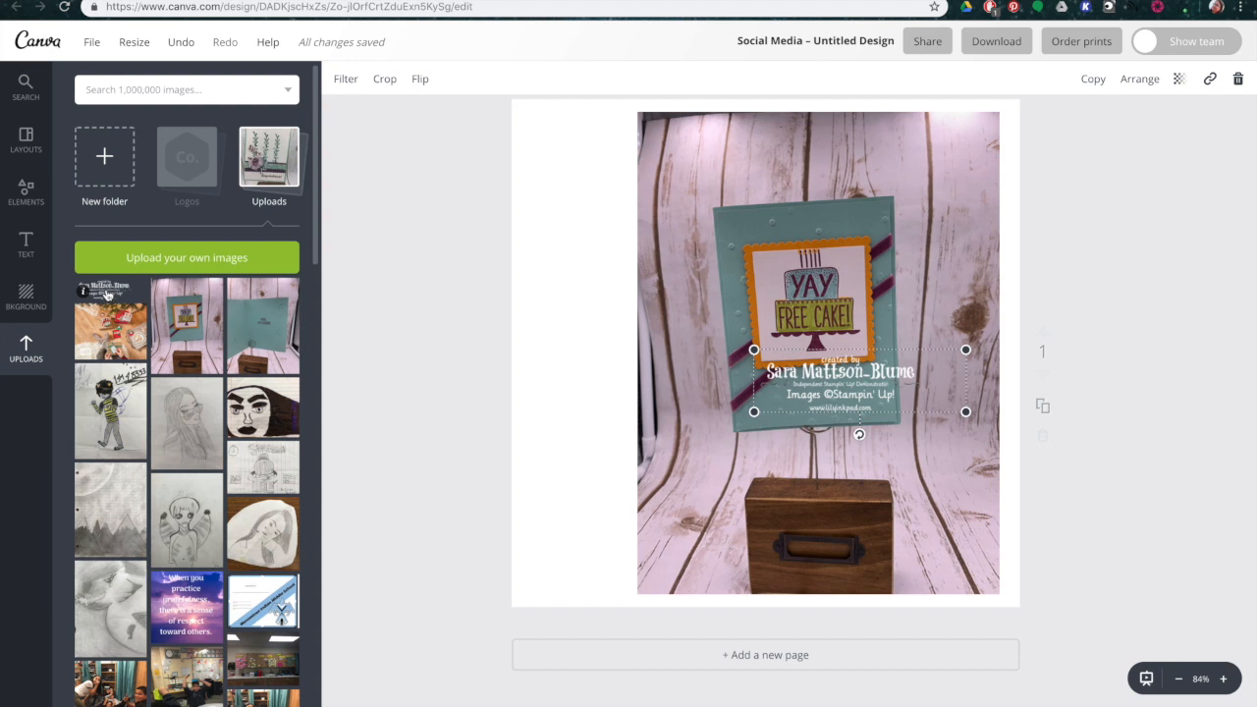
drag(109, 290, 186, 328)
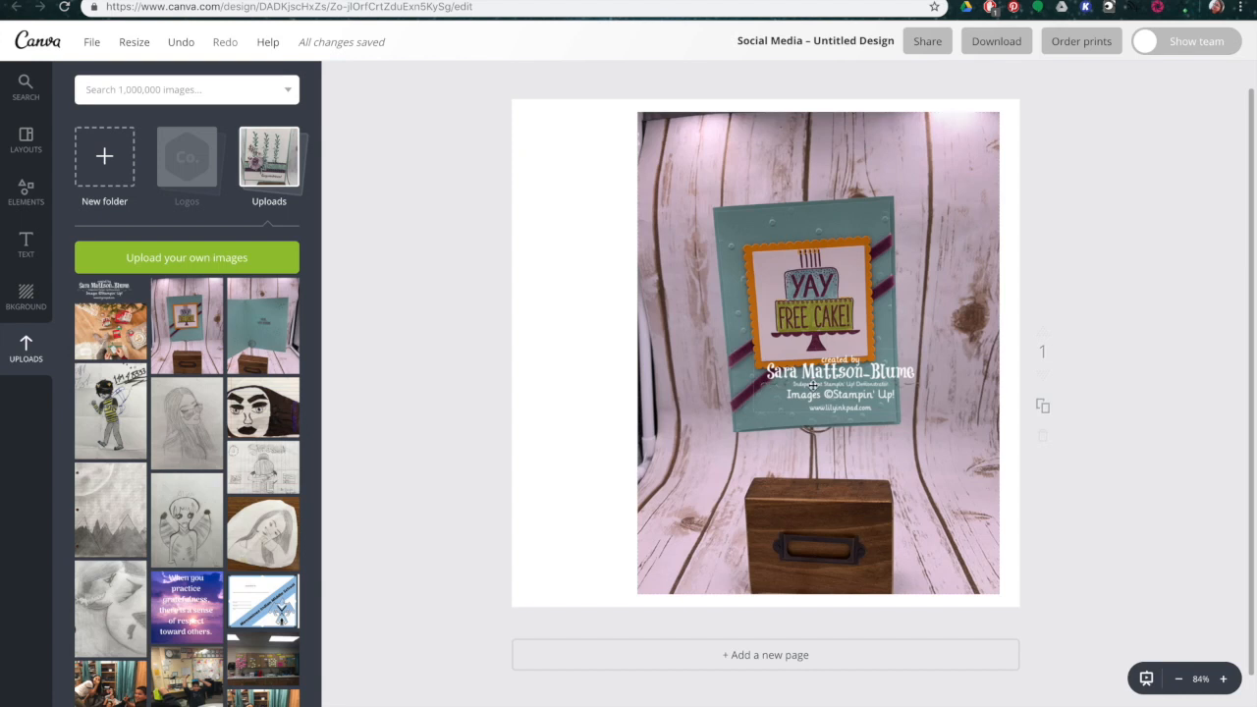
Move the label down to the lower part of the card and make it more transparent, like a watermark.
drag(853, 387, 848, 402)
click(849, 397)
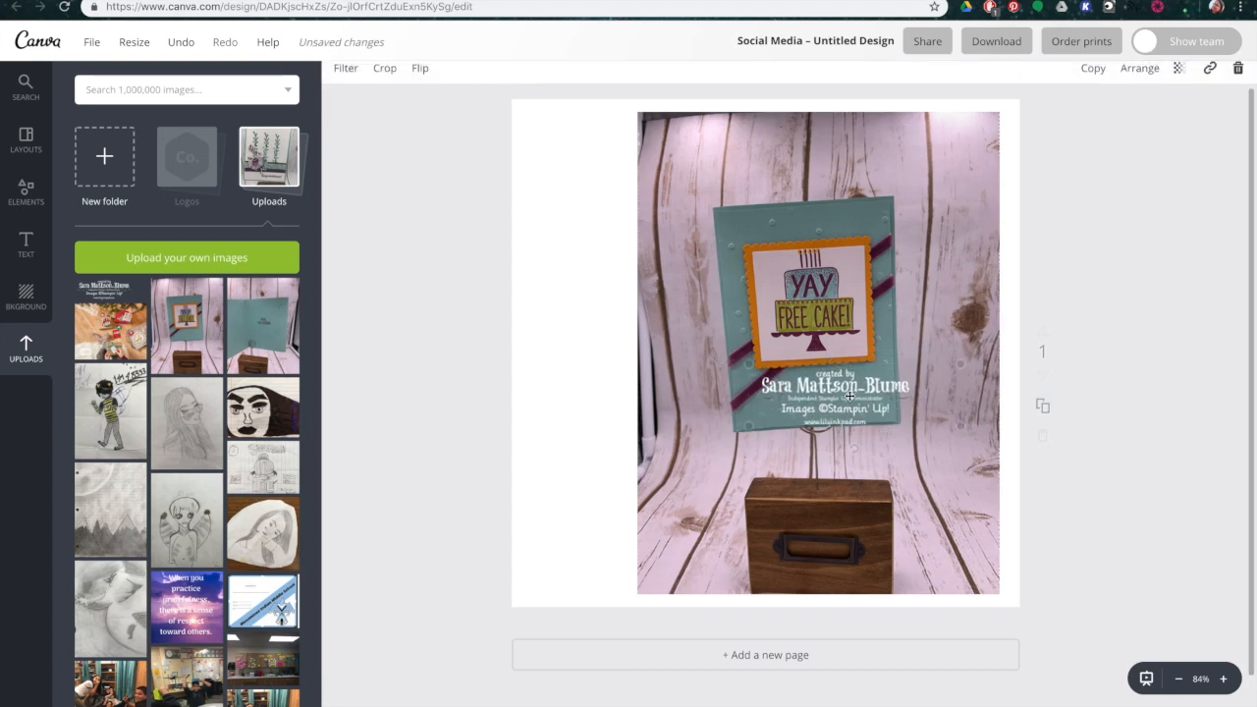
click(1179, 78)
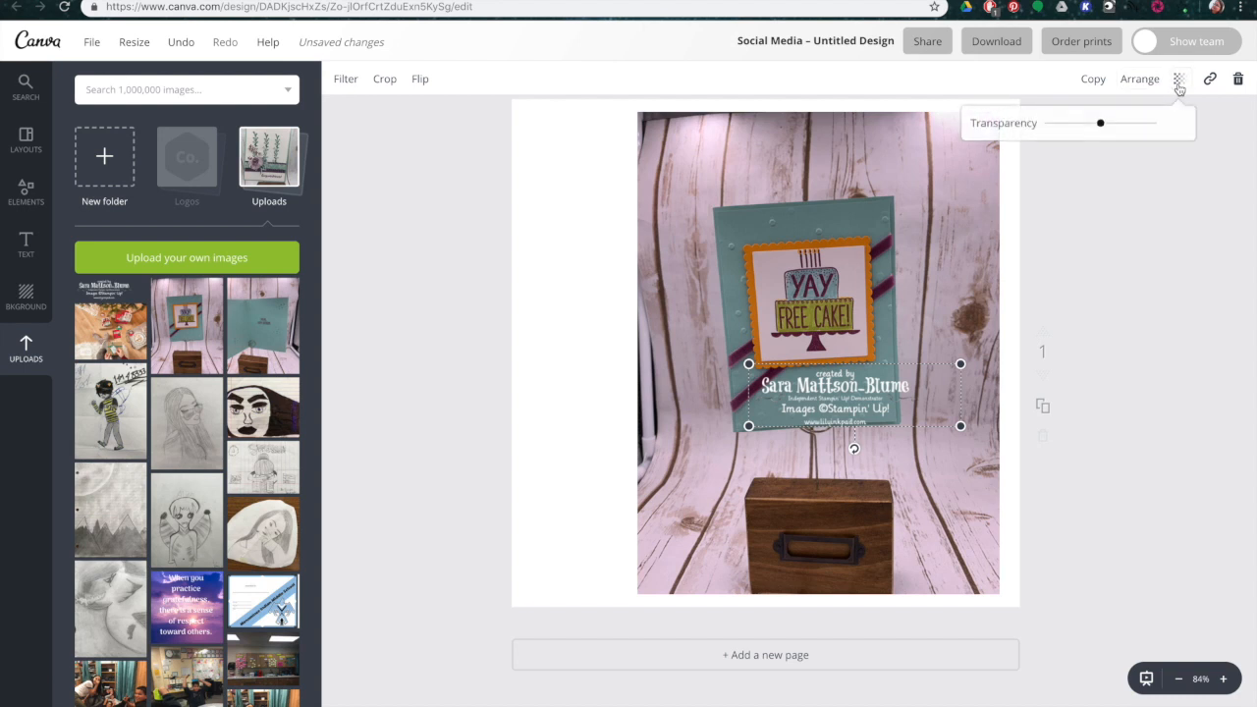
mouse_move(1123, 129)
mouse_down()
mouse_move(1086, 128)
mouse_move(1136, 132)
mouse_move(1038, 144)
mouse_move(1110, 124)
mouse_up()
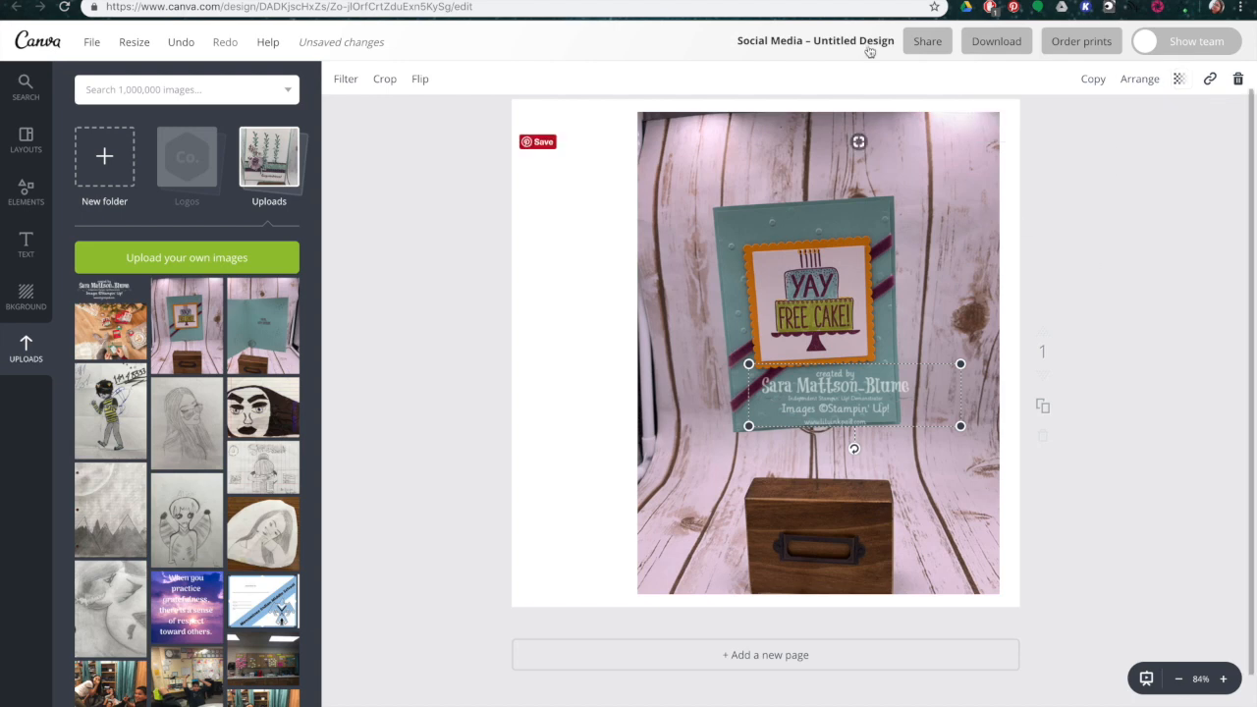
mouse_move(840, 704)
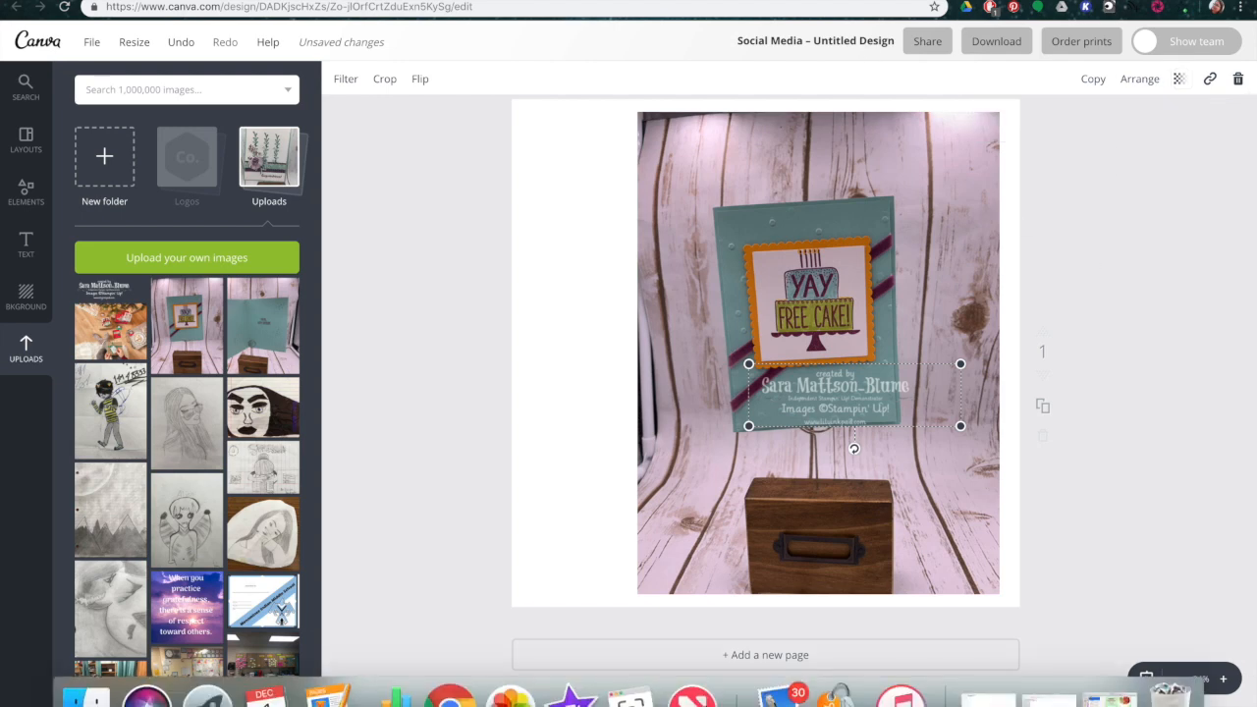